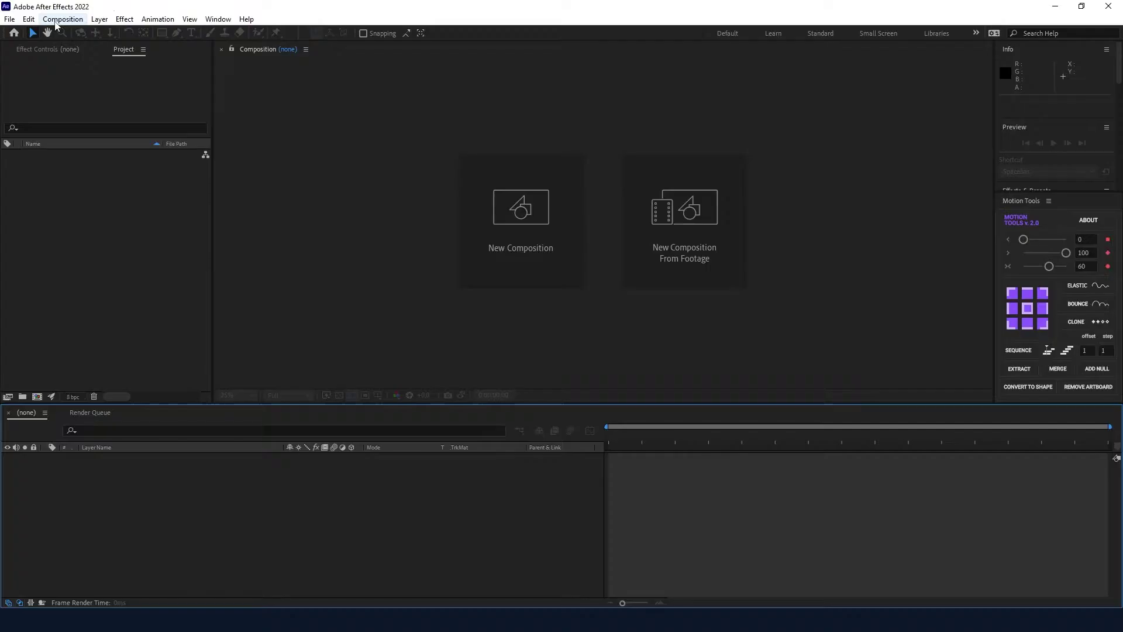
Step: Create a new 4K composition with the default settings
left_click(58, 19)
left_click(73, 33)
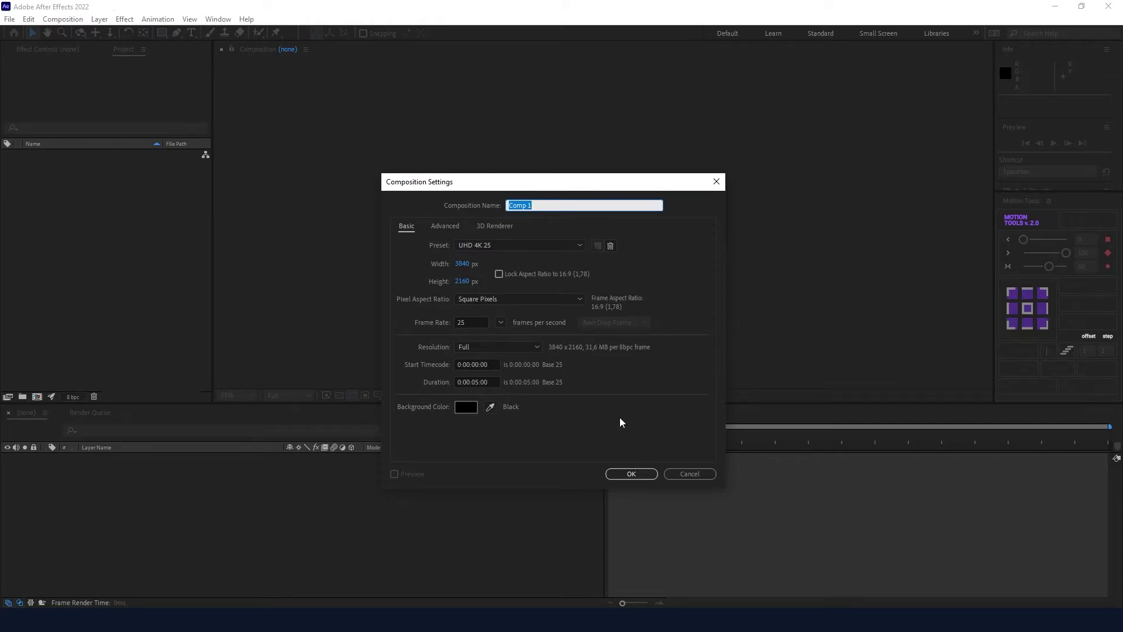
left_click(630, 472)
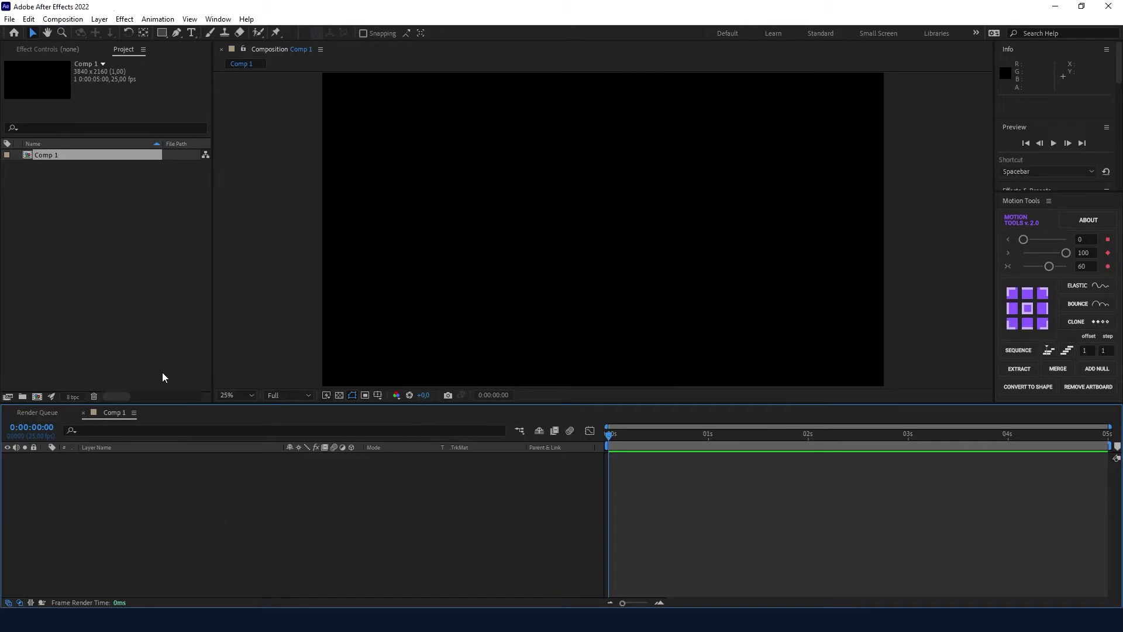
Step: Add a full-frame rectangle with a solid #FFFFFF white fill
double_click(162, 33)
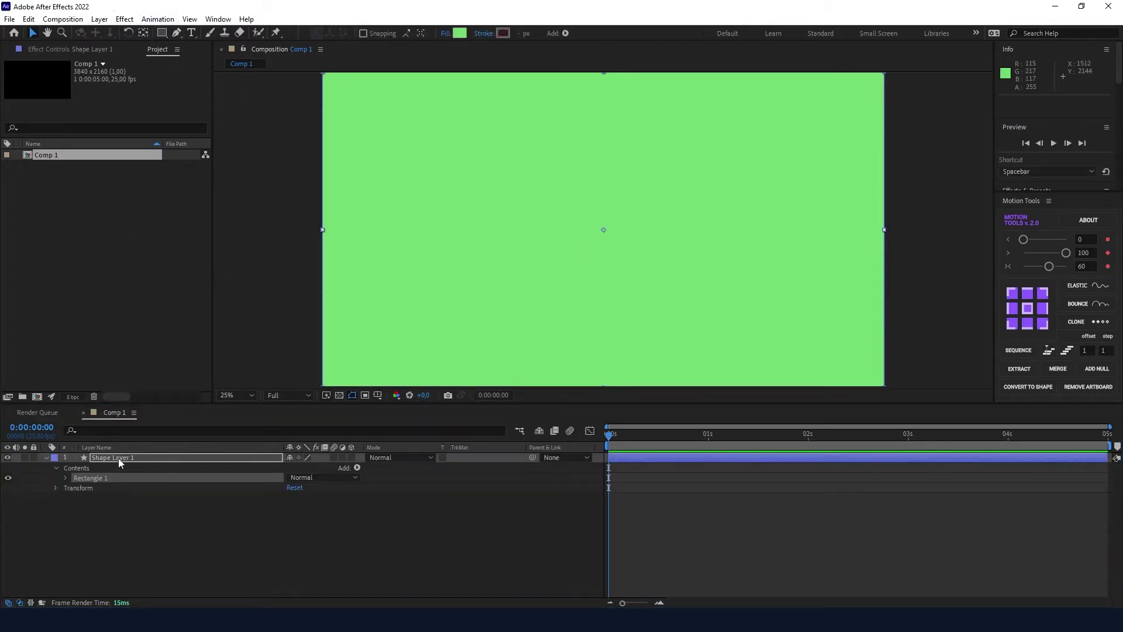
left_click(445, 33)
left_click(610, 345)
left_click(460, 33)
type("ffffff")
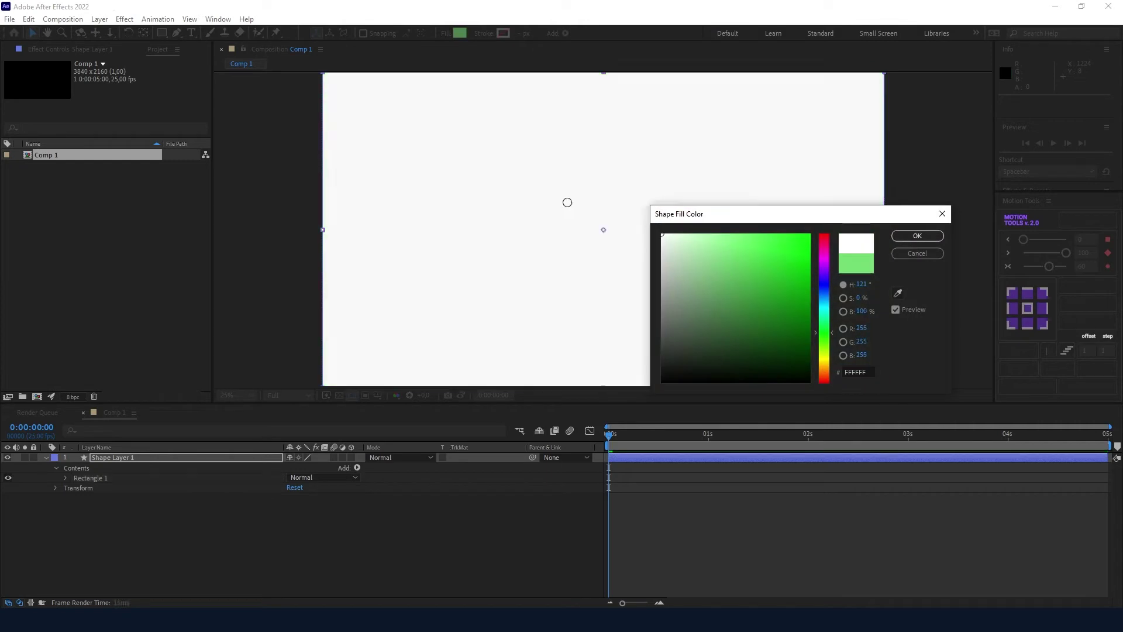
left_click(917, 236)
Step: Rename the rectangle layer to BG and lock it
key("Return")
type("BG")
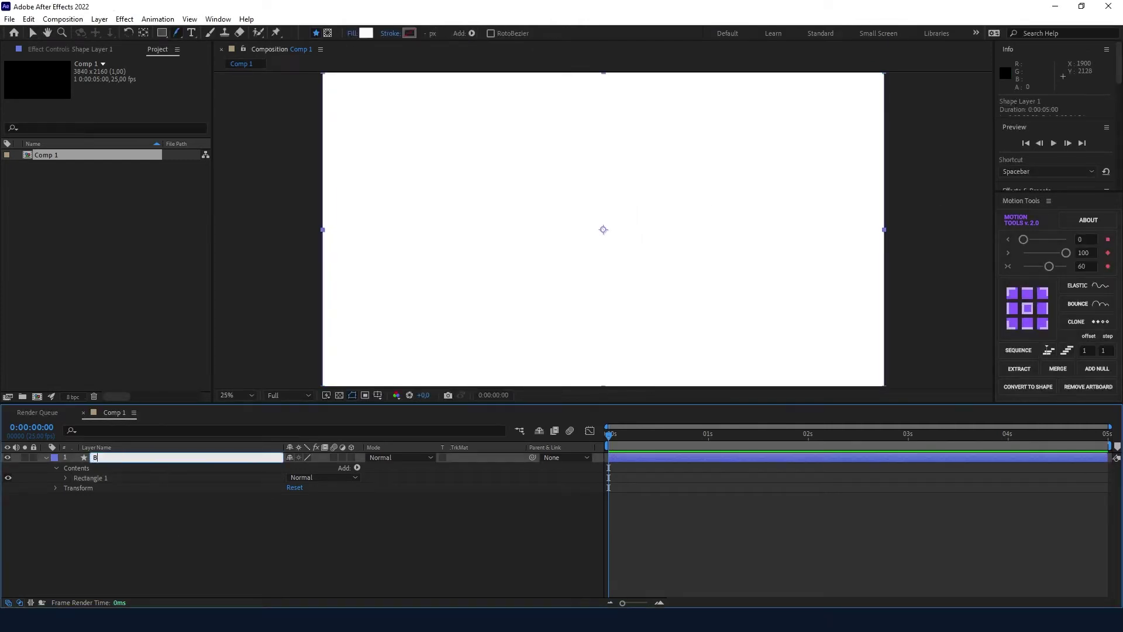
key("Return")
key("ctrl+l")
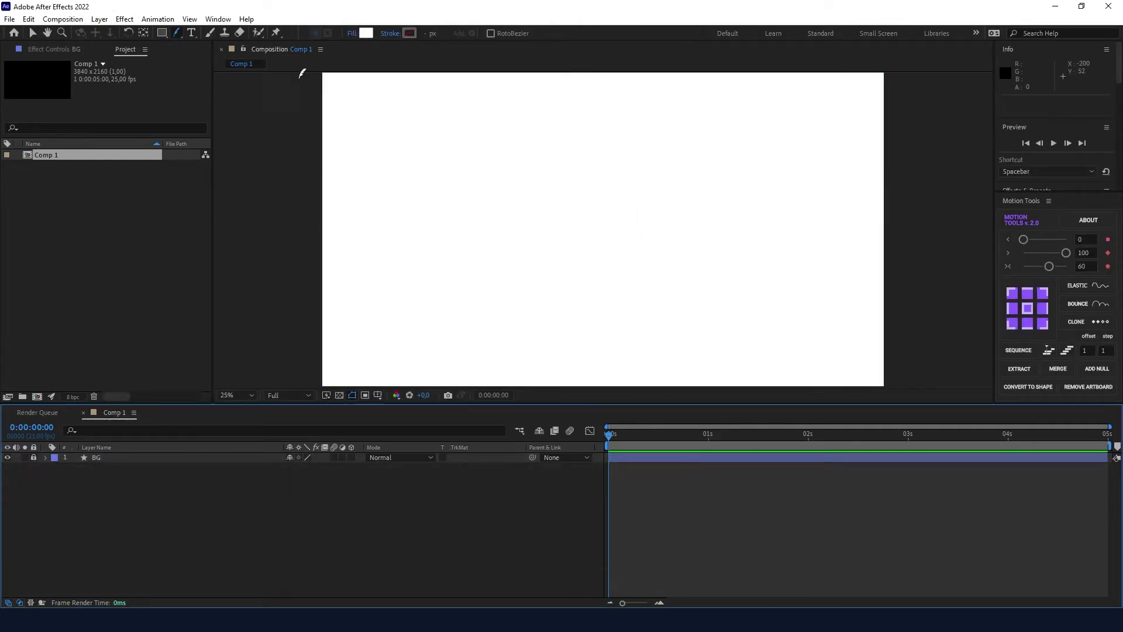
Step: Draw a wide rectangle near the centre with an 18 px solid stroke and no fill
left_click(162, 33)
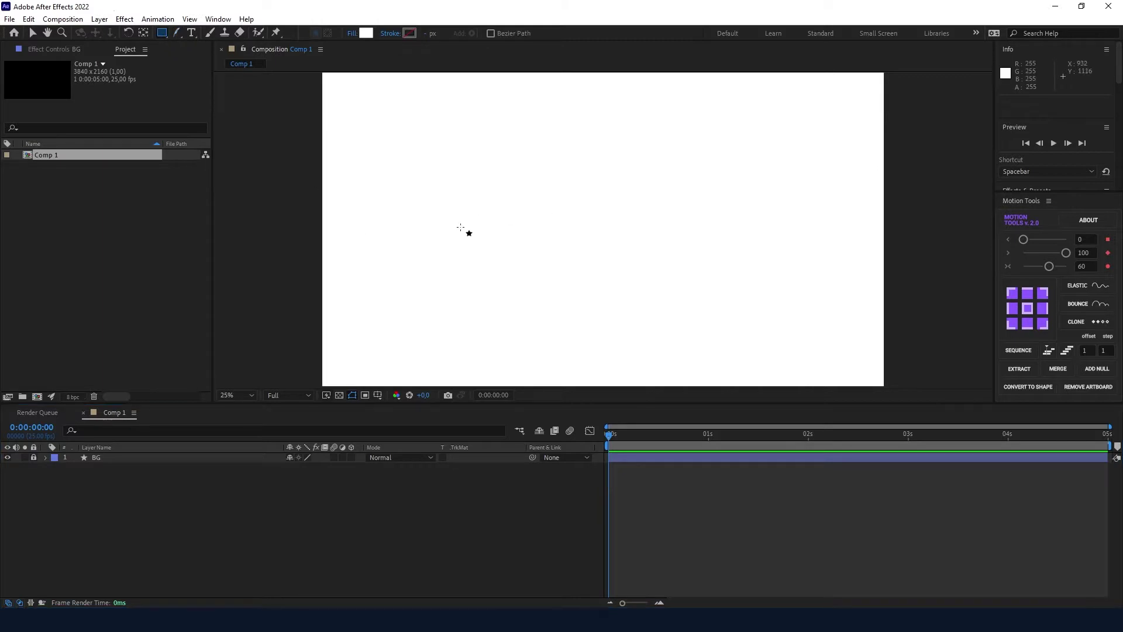
mouse_move(440, 209)
left_mouse_down()
mouse_move(542, 234)
mouse_move(769, 250)
mouse_move(773, 241)
left_mouse_up()
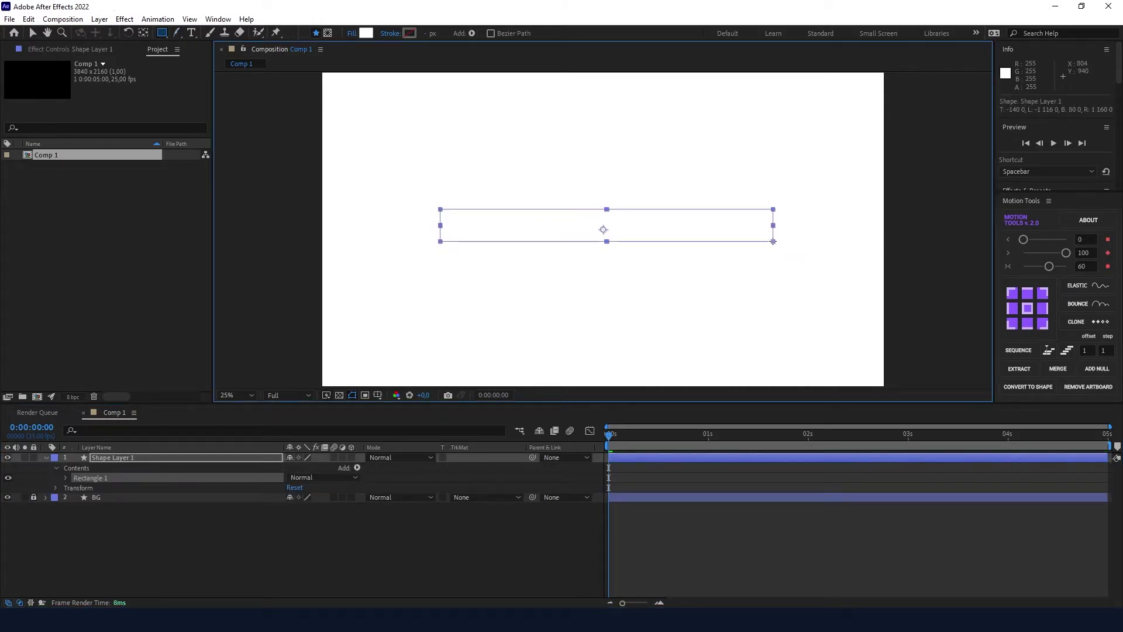
left_click(390, 33)
left_click(515, 275)
left_click(541, 344)
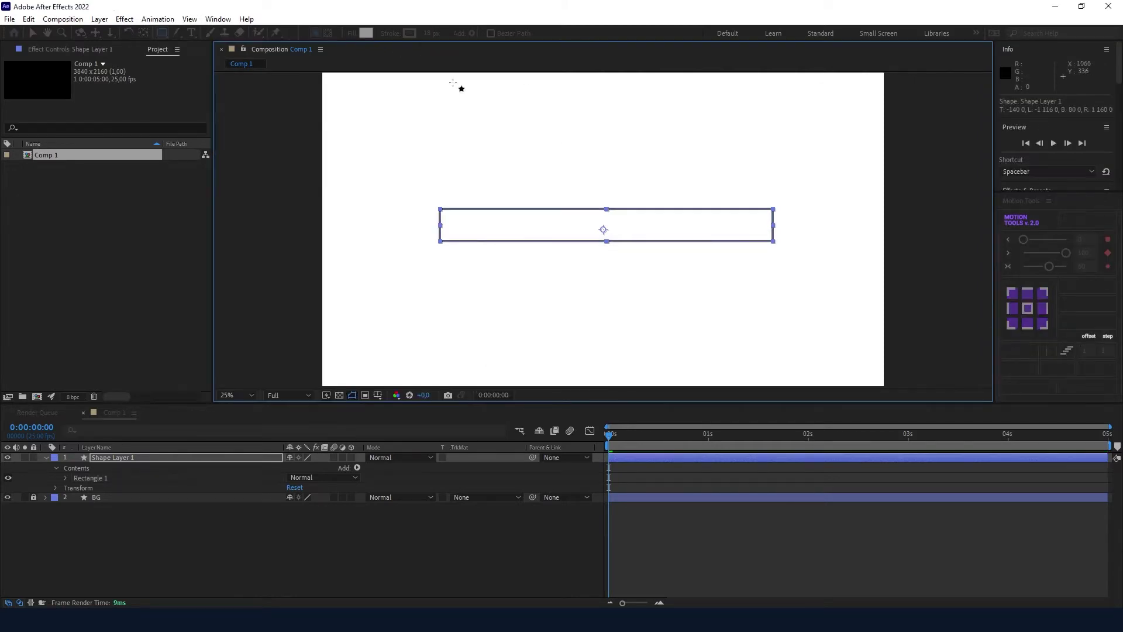
left_click(351, 33)
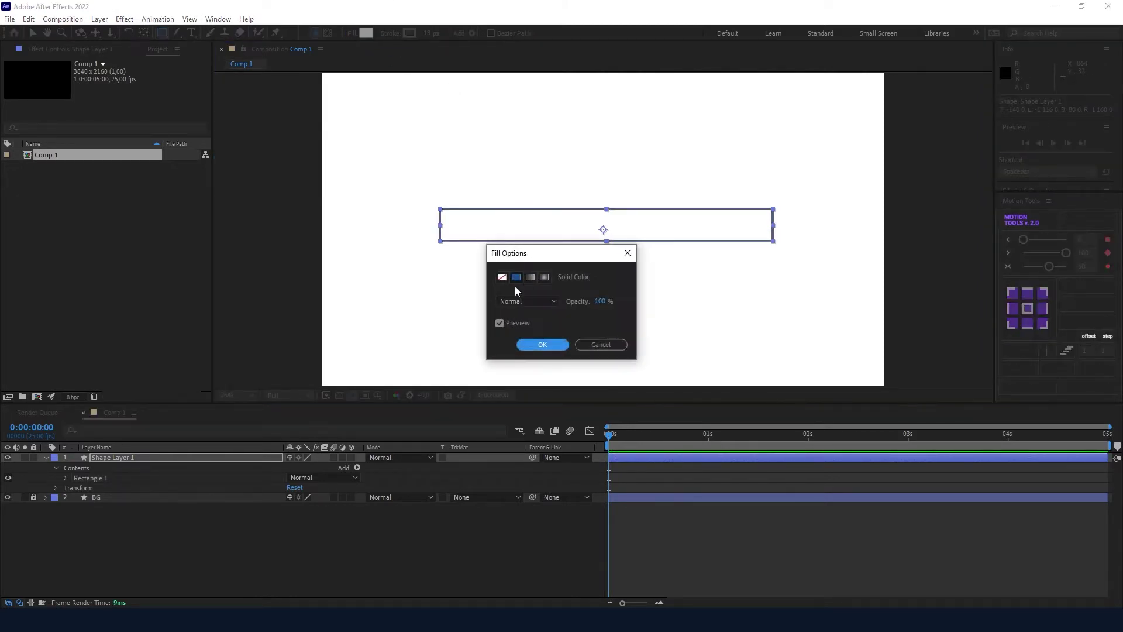
left_click(502, 277)
left_click(543, 344)
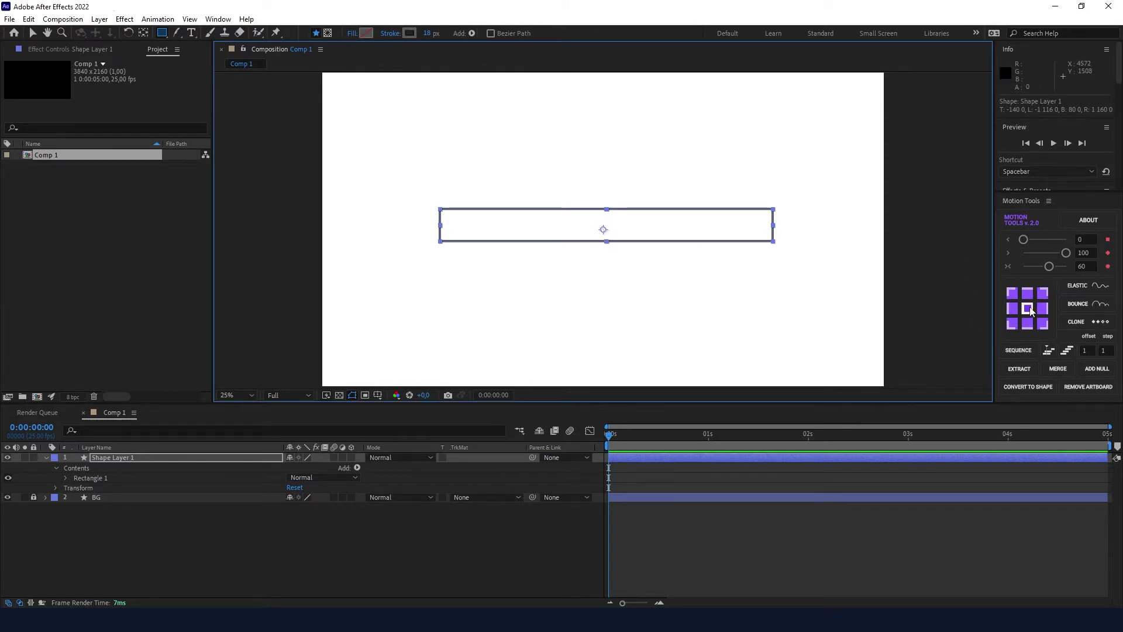
Step: Anchor the rectangle at its left-middle edge and rename the layer Border
left_click(1011, 308)
key("Return")
type("Border")
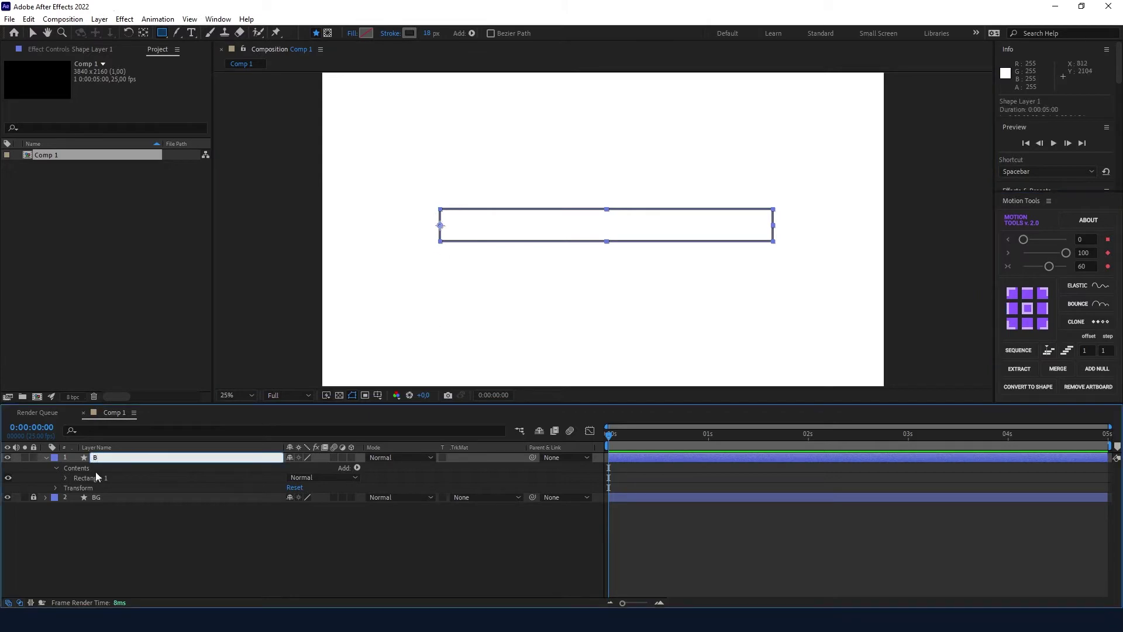
key("Return")
left_click(152, 533)
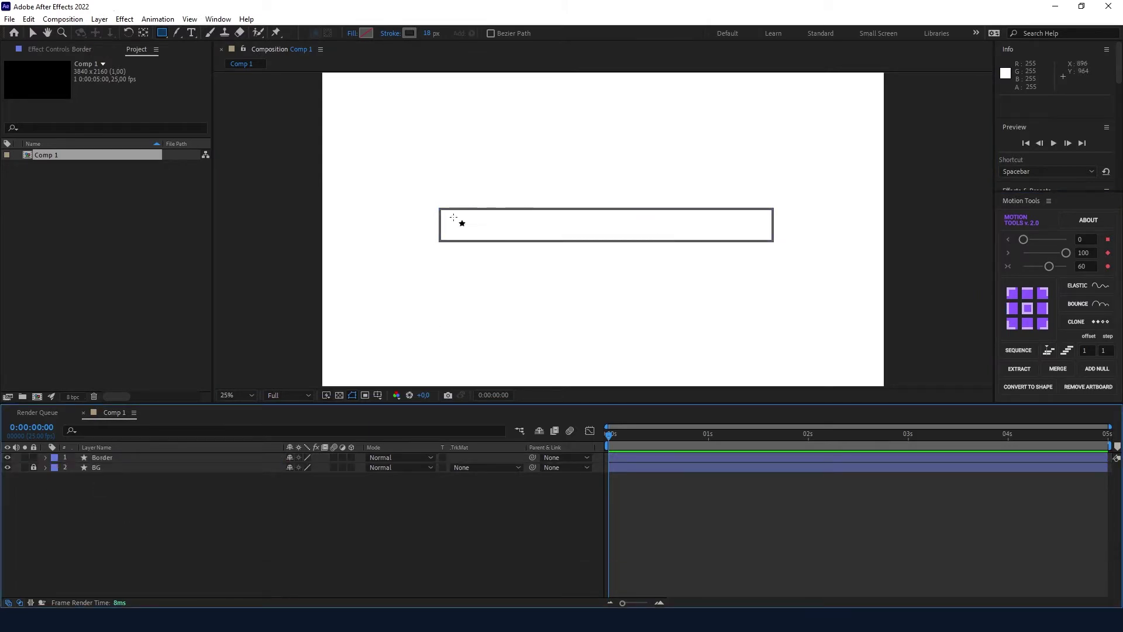
left_click(105, 458)
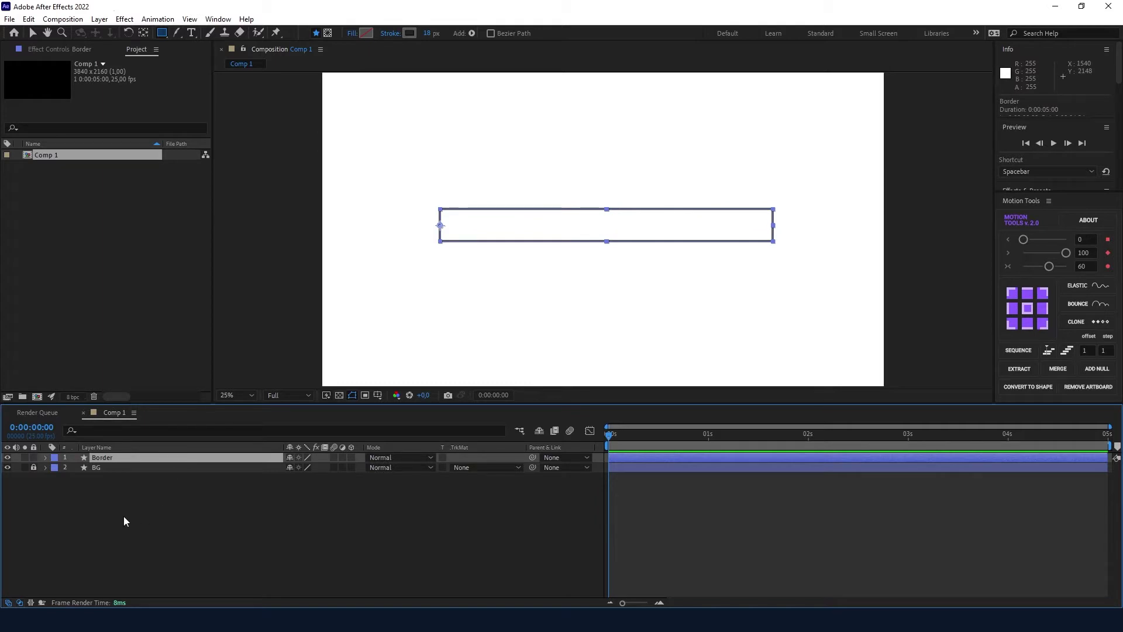
Step: Duplicate Border, place the copy beneath it, and name it Bar
key("ctrl+d")
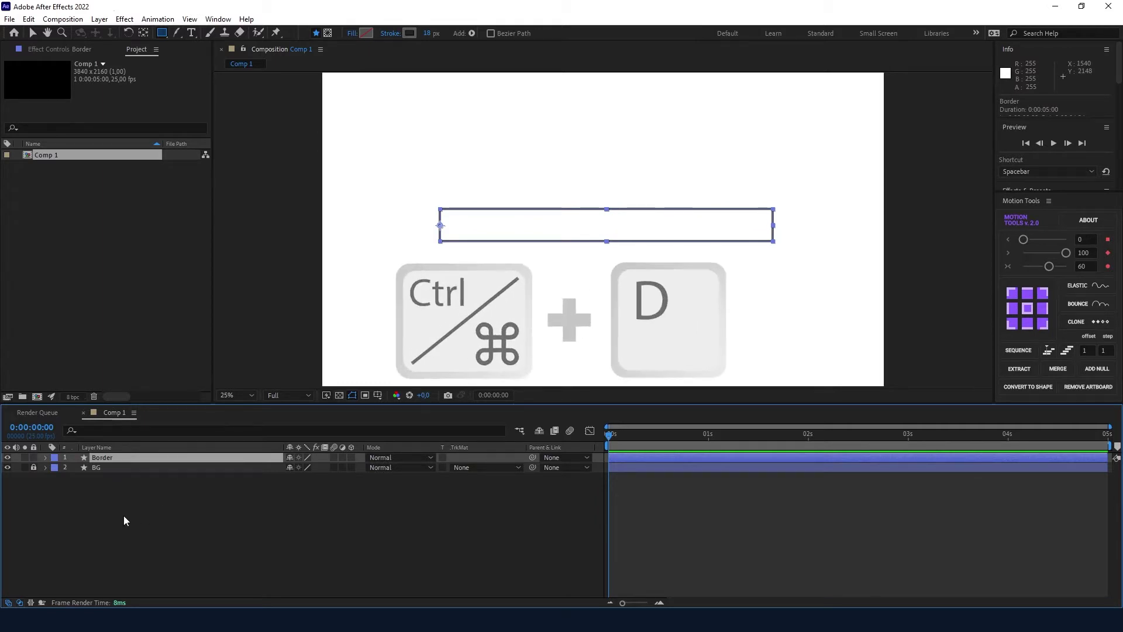
left_click_drag(111, 461, 117, 468)
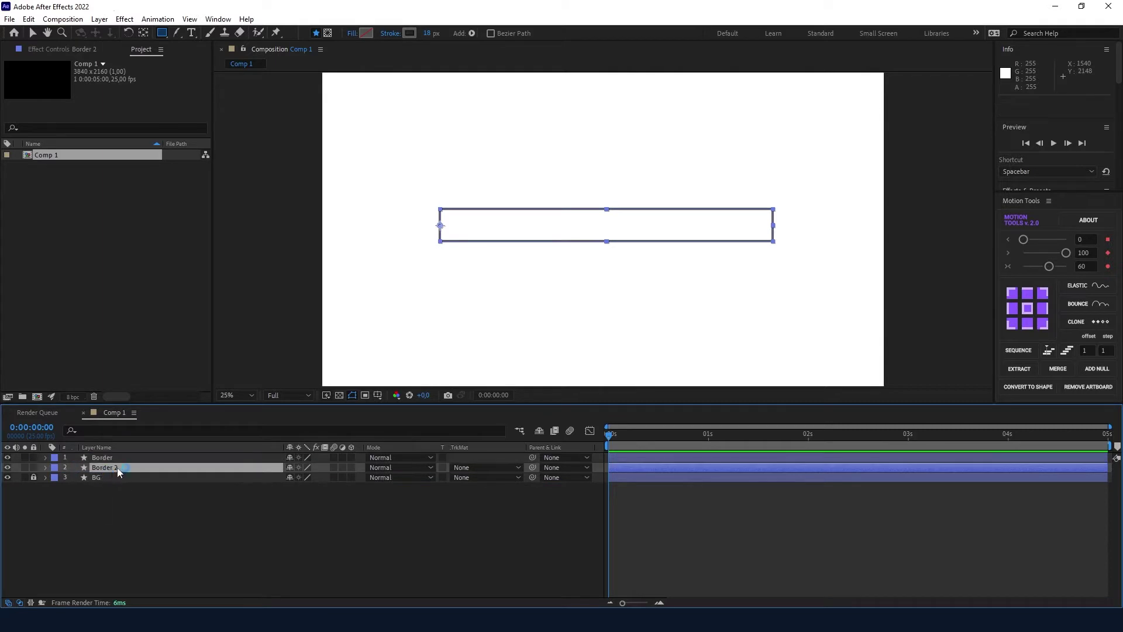
key("Return")
type("Ba")
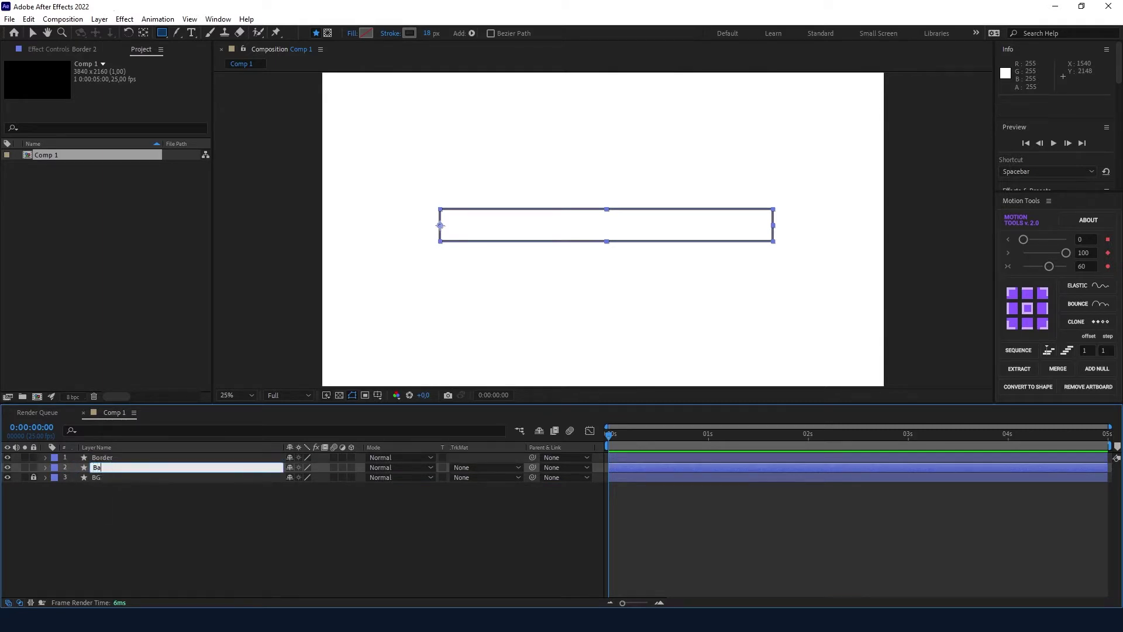
type("r")
key("Return")
Step: Give Bar no stroke and a solid light green fill
left_click(390, 33)
left_click(534, 344)
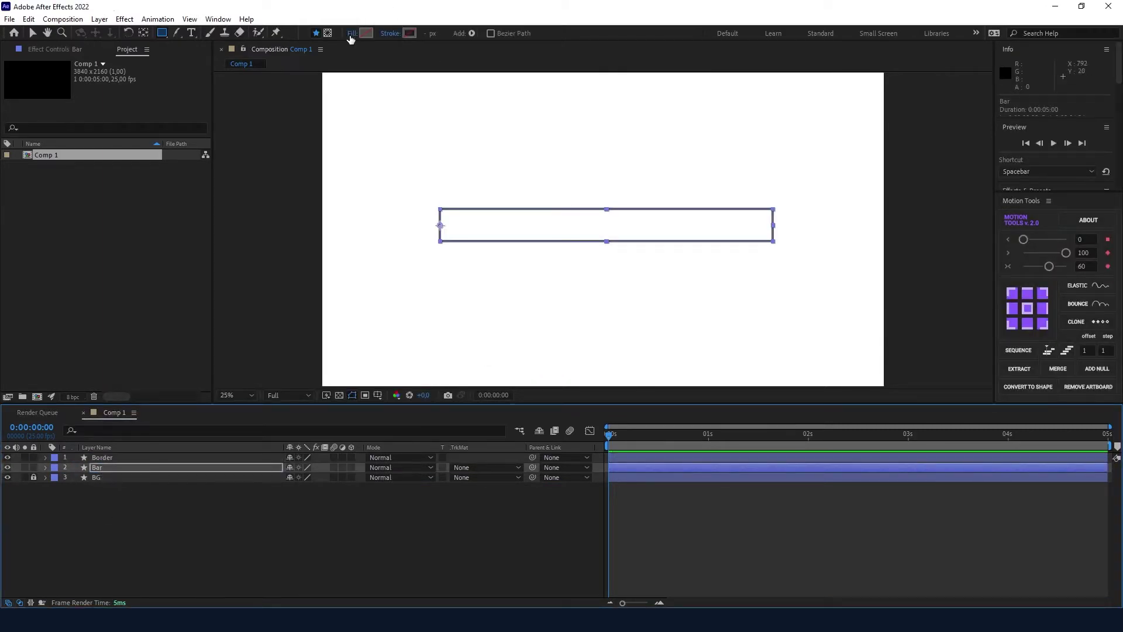
left_click(351, 33)
left_click(511, 273)
left_click(534, 343)
left_click(366, 33)
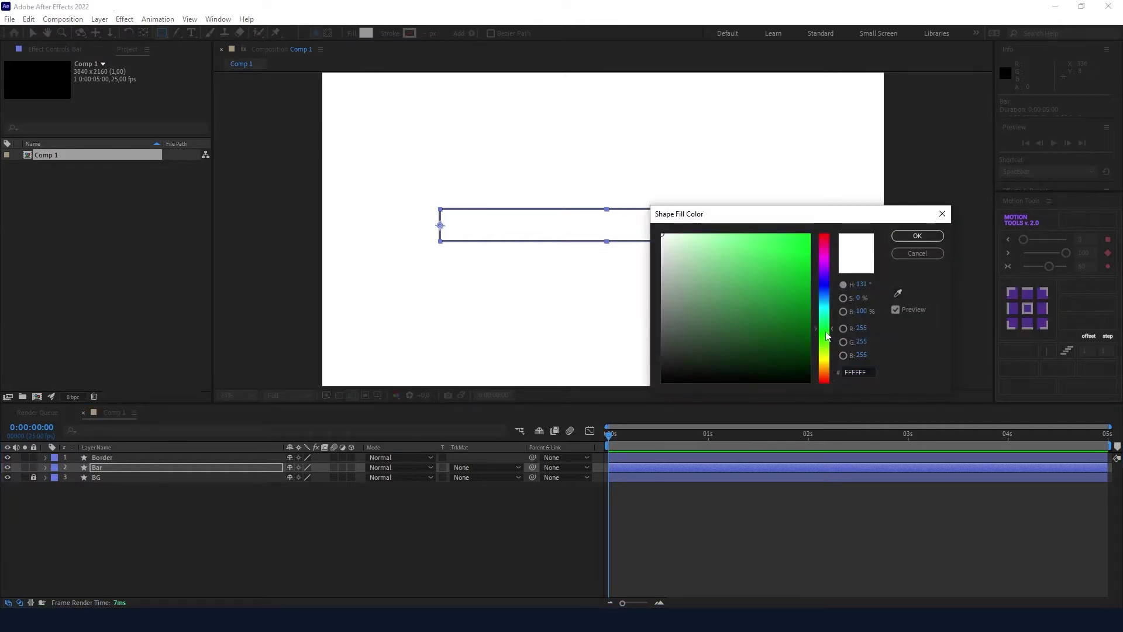
left_click(731, 255)
left_click(917, 236)
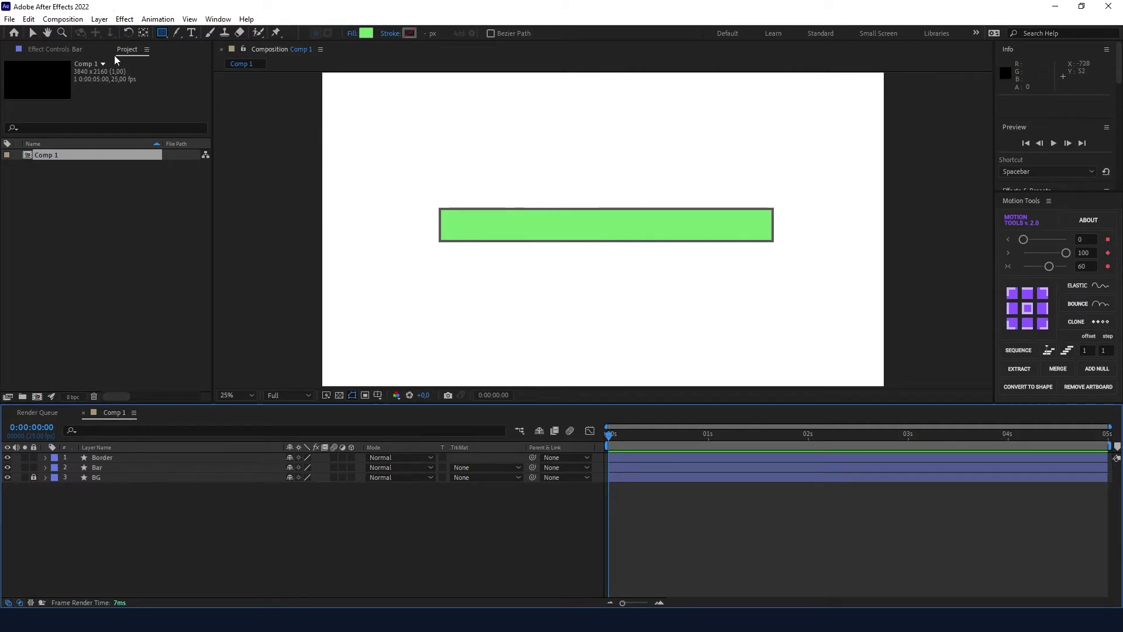
Step: Unlink Bar's scale proportions and reduce its height to 84%
key("v")
left_click(97, 467)
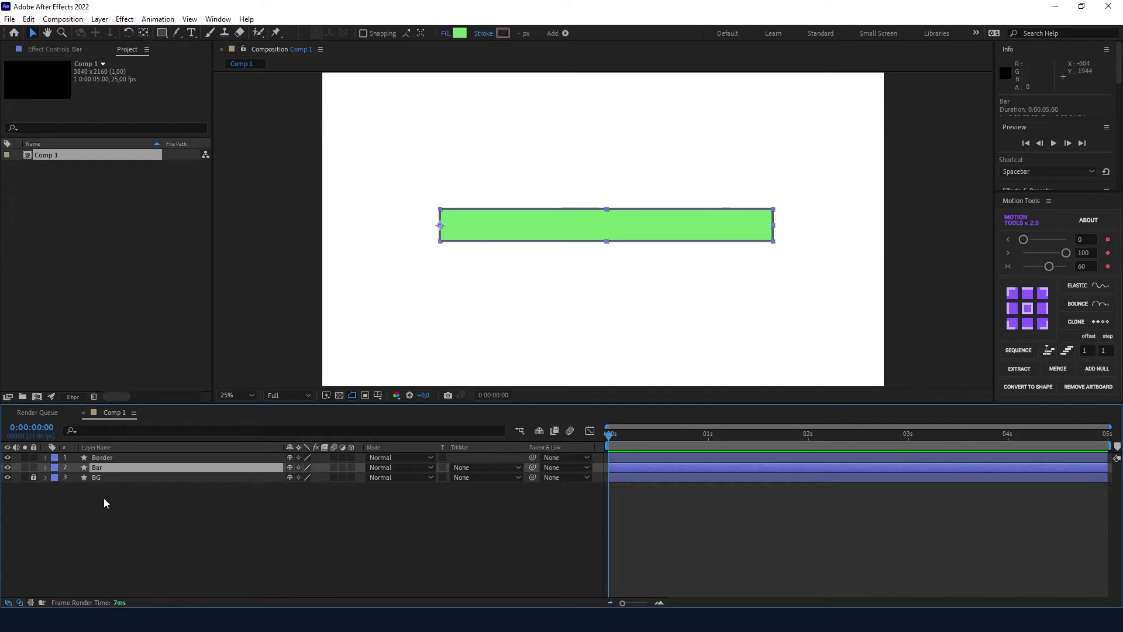
key("s")
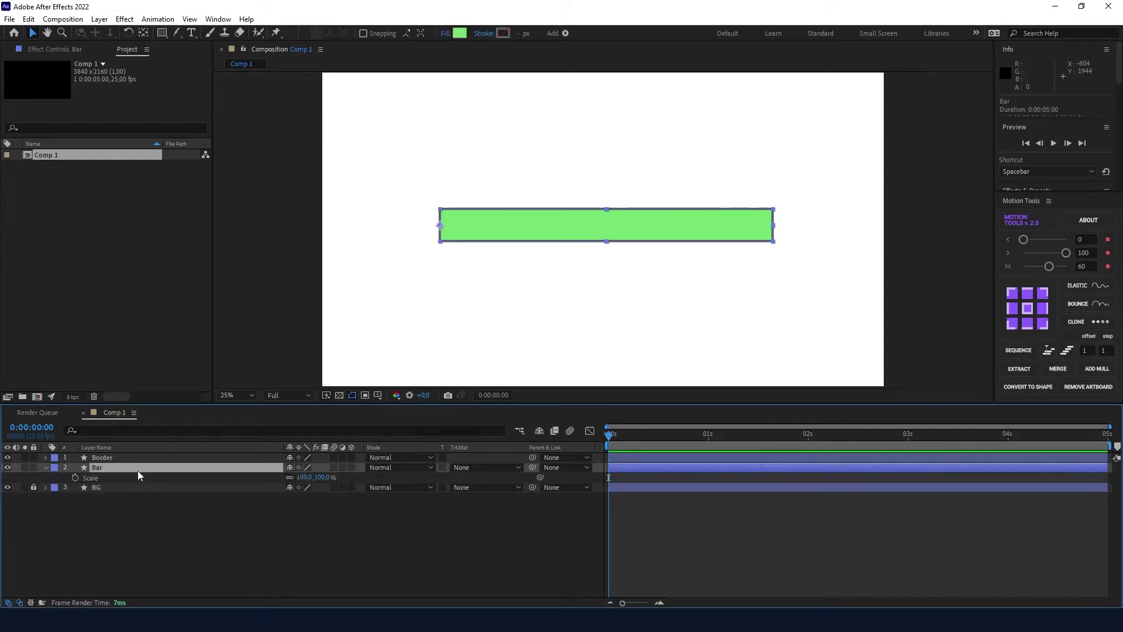
left_click(290, 478)
scroll(455, 229, "up", 4)
left_click_drag(329, 478, 322, 479)
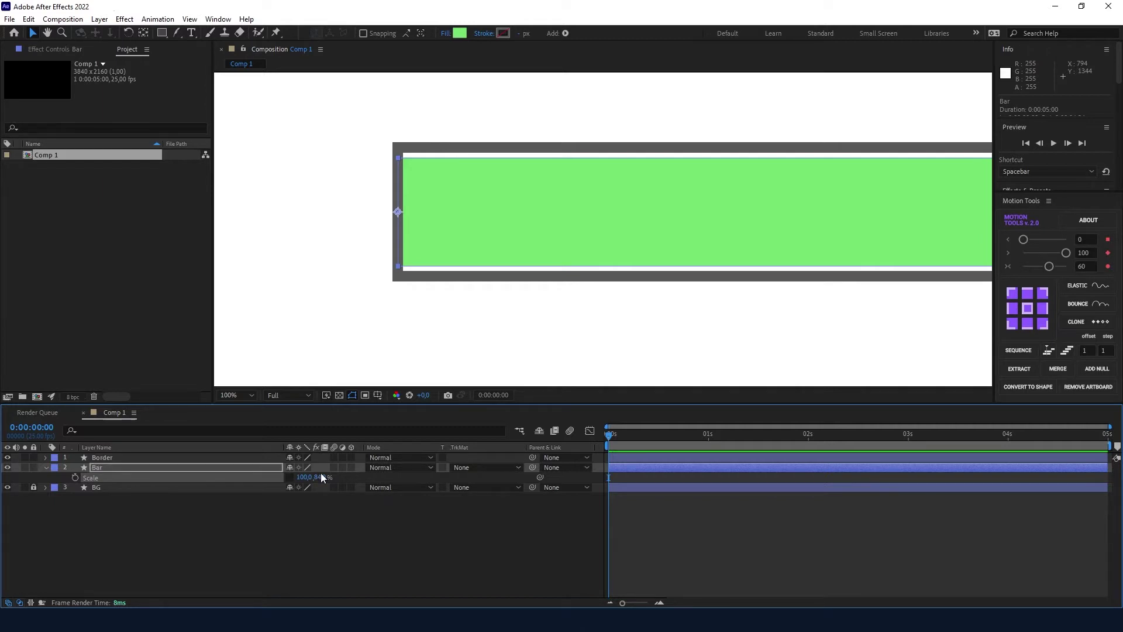
Step: Nudge Bar right and pull its right end in to about 98.6% width
key("p")
left_click_drag(296, 477, 305, 477)
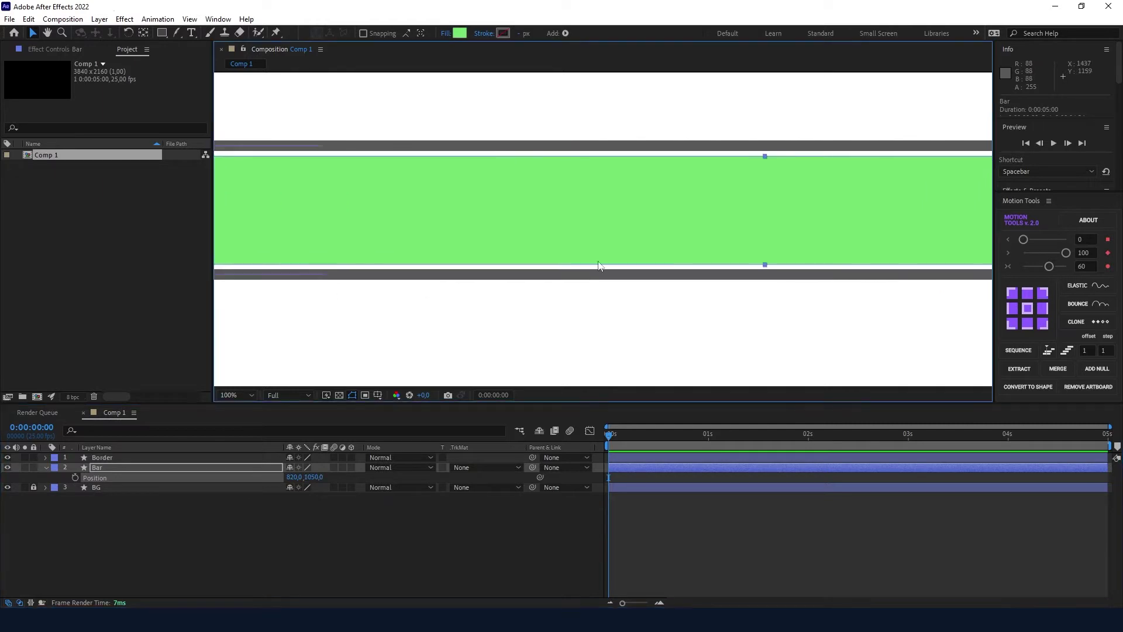
left_click_drag(697, 230, 688, 234)
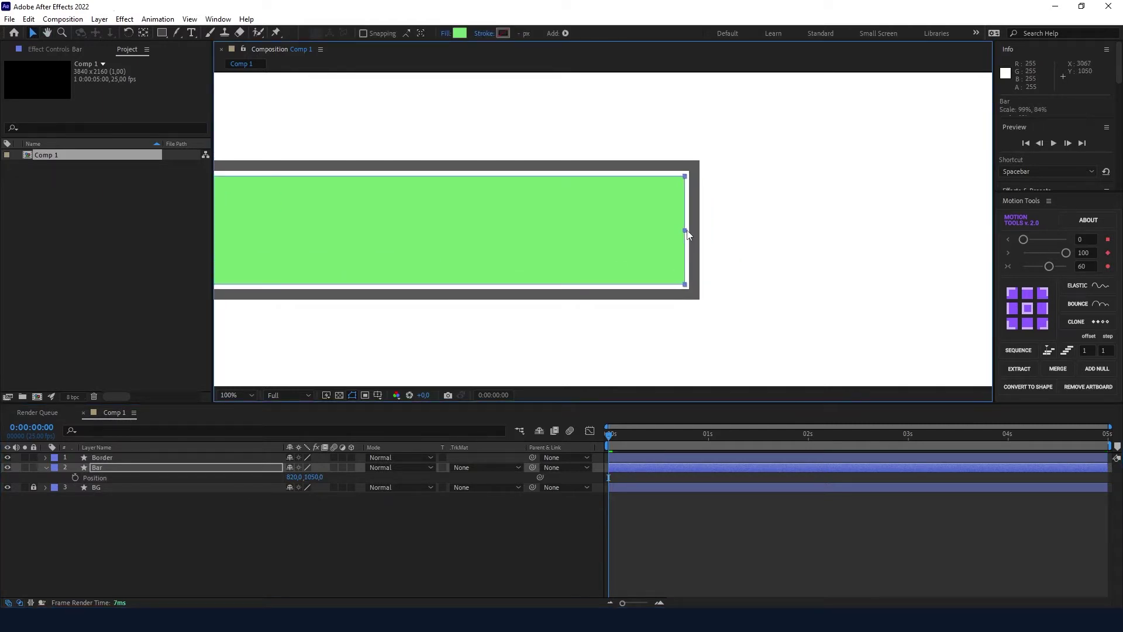
left_click(595, 313)
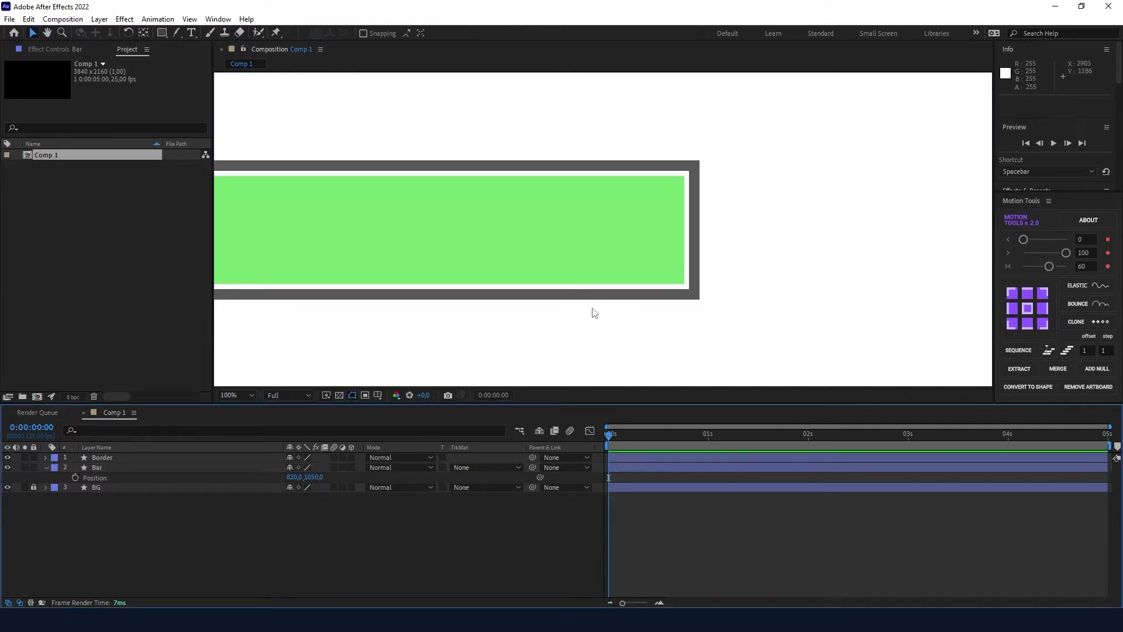
scroll(582, 243, "down", 2)
scroll(548, 247, "down", 2)
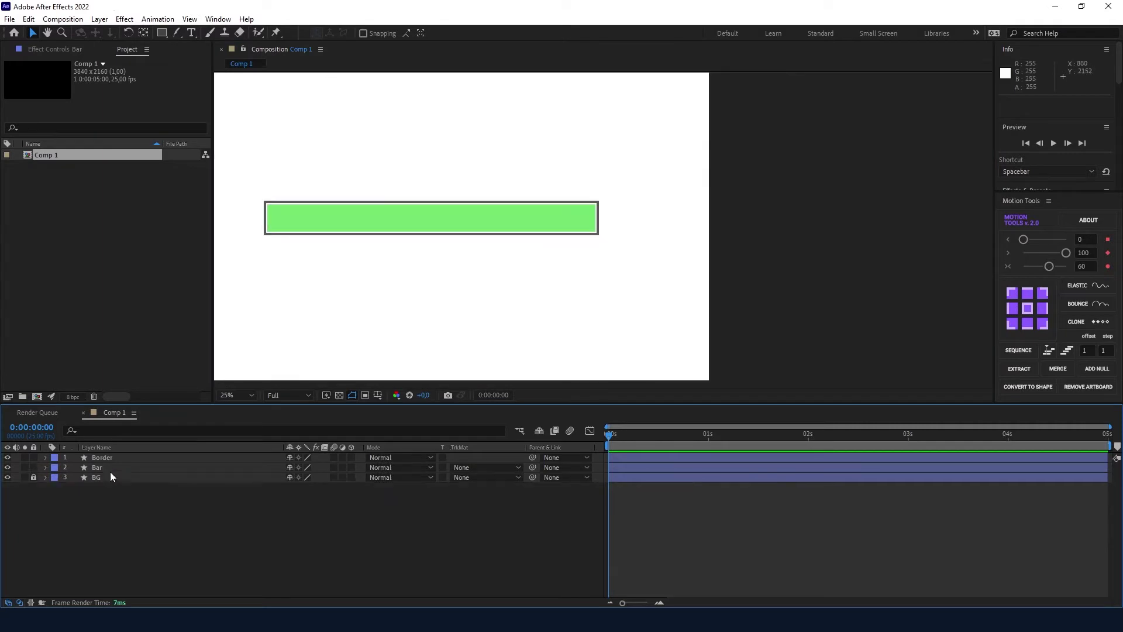
left_click(103, 470)
Step: Set a Scale keyframe on Bar at frame 10 with X width 0
key("s")
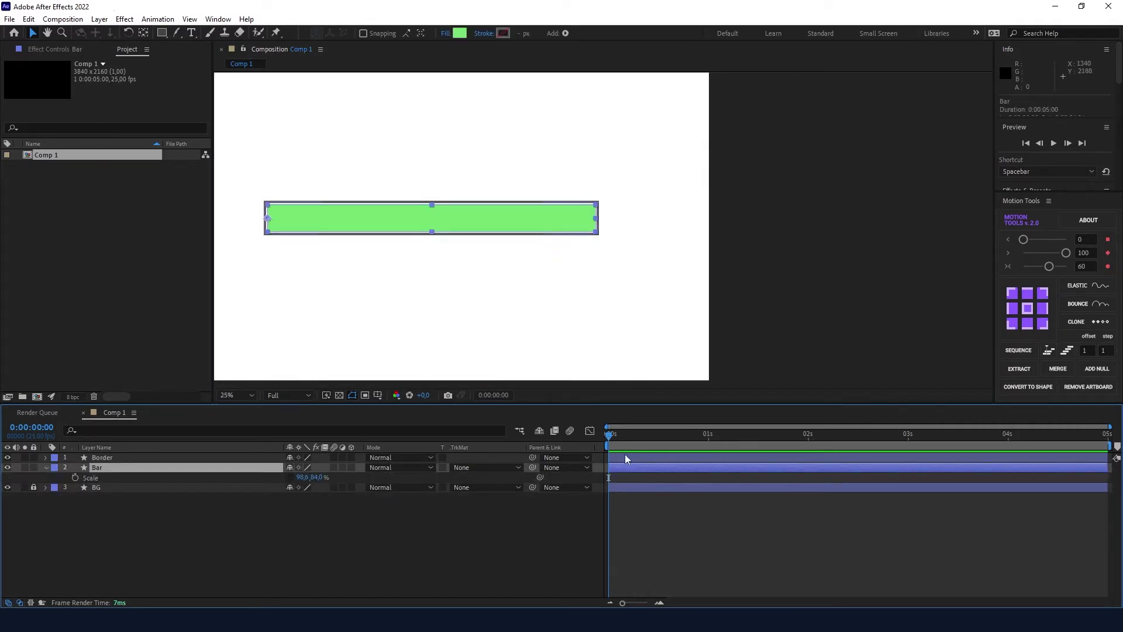
left_click(648, 435)
left_click(75, 477)
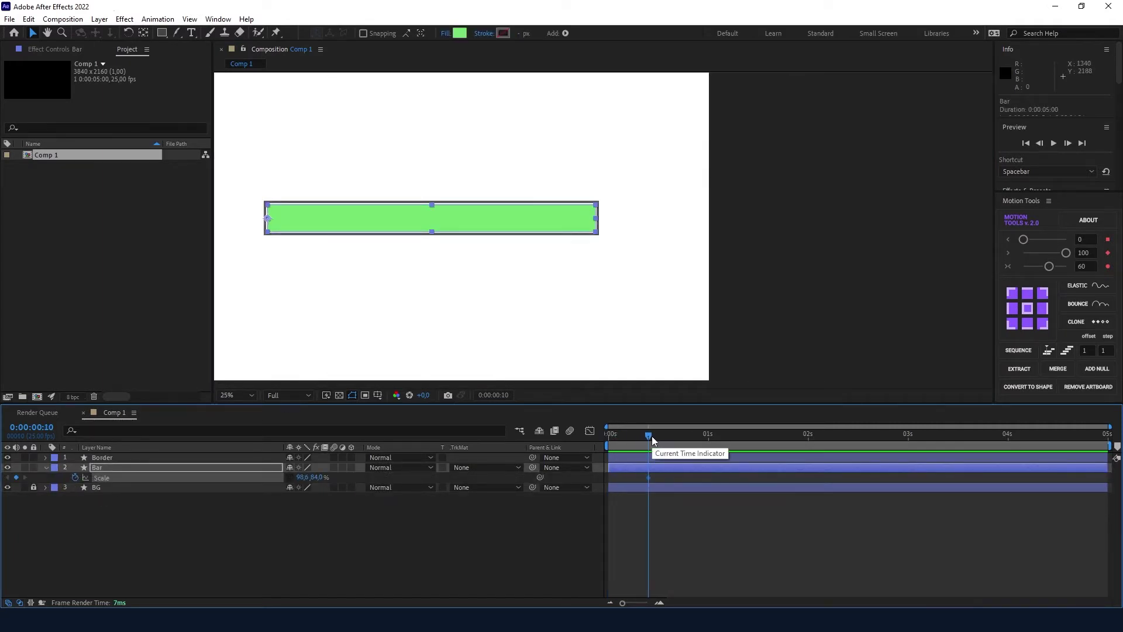
left_click(300, 478)
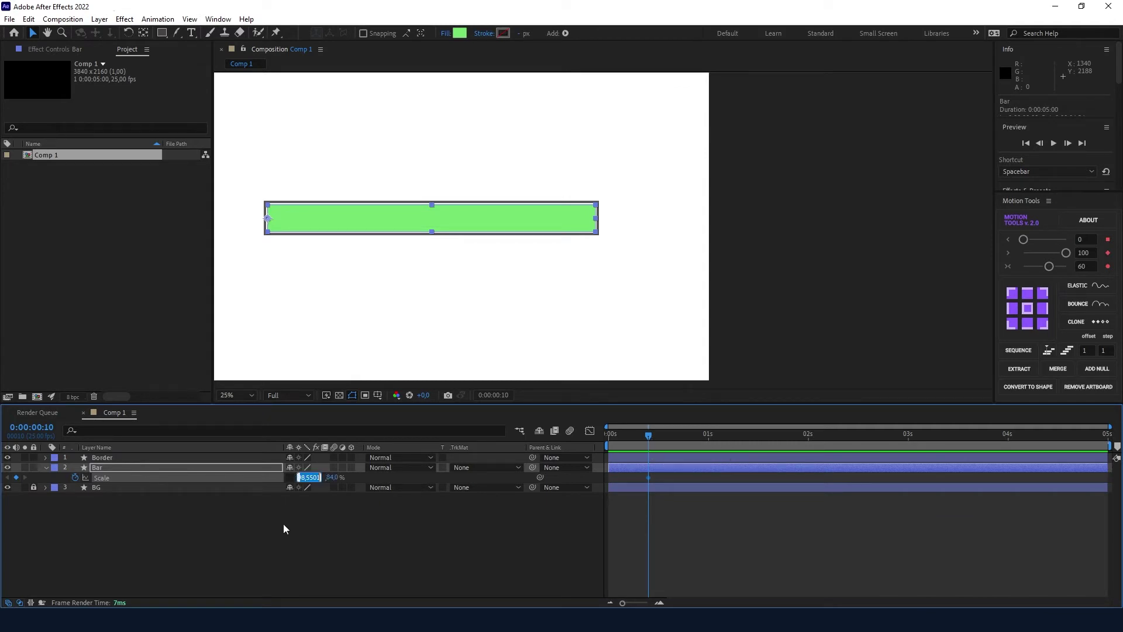
type("0")
key("Return")
Step: Add a Scale keyframe at 0:00:02:23 with X width 98.6%
left_click_drag(649, 436, 901, 435)
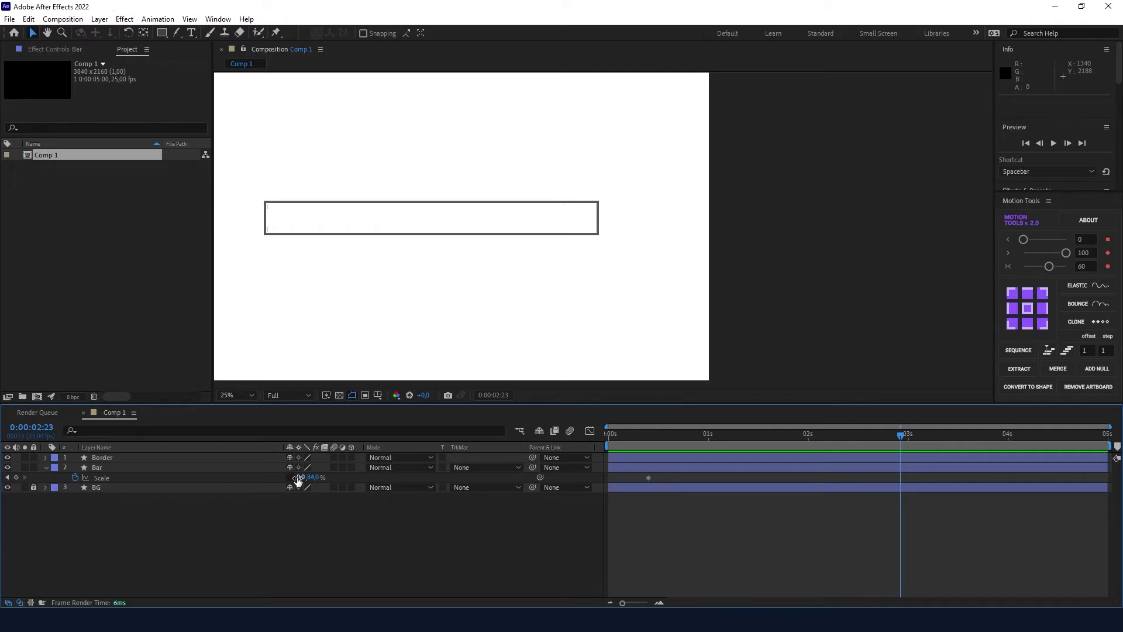
left_click(301, 477)
type("98,6")
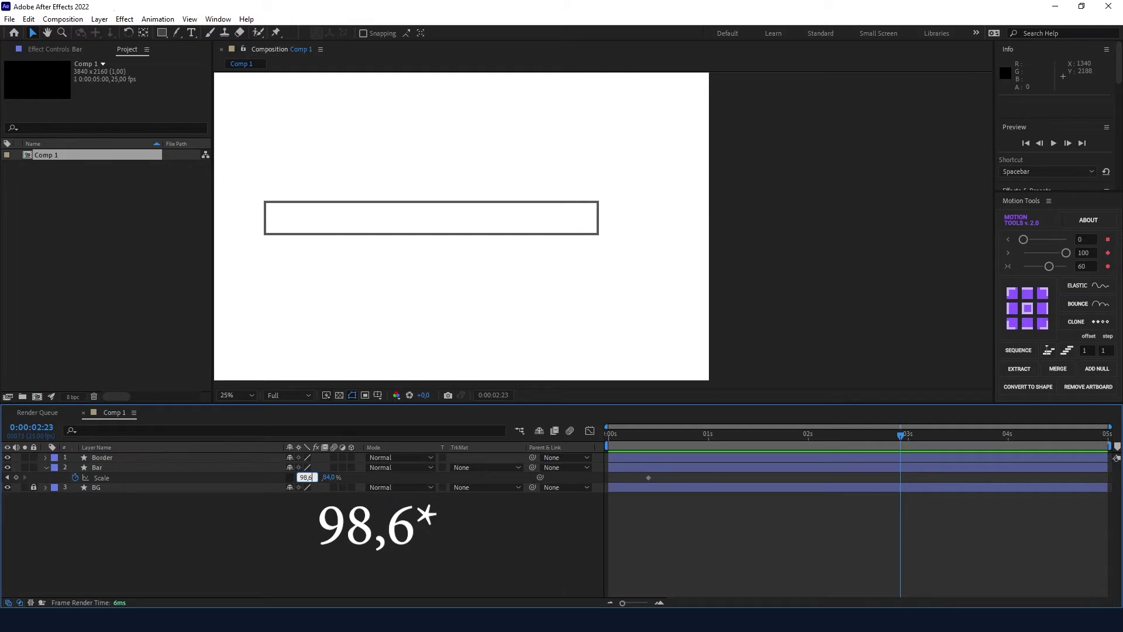
key("Return")
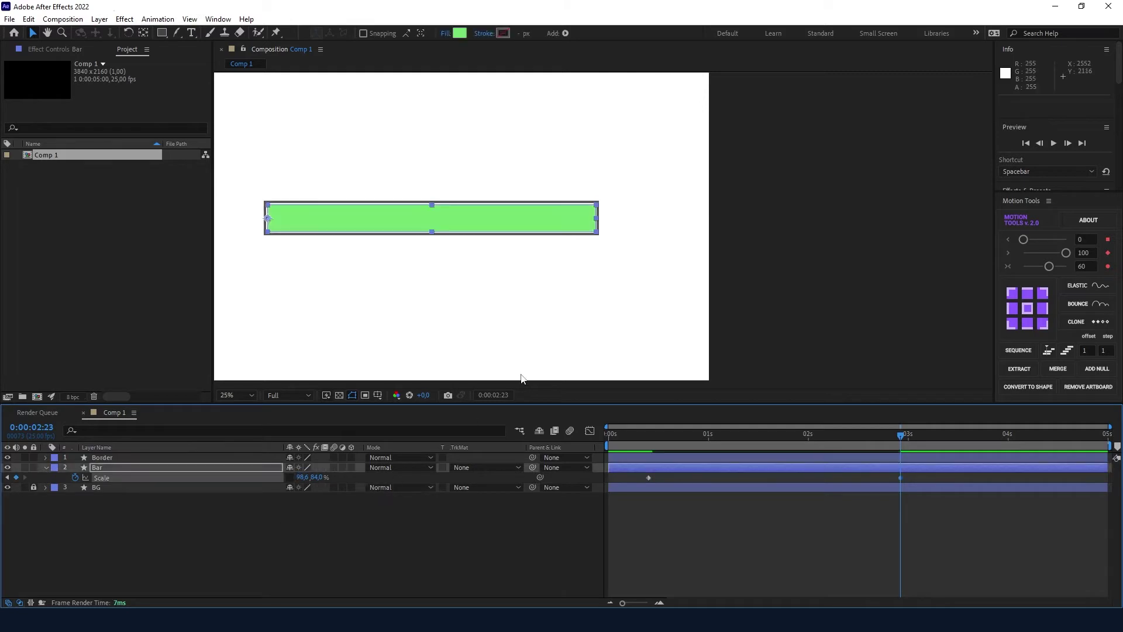
scroll(606, 238, "up", 4)
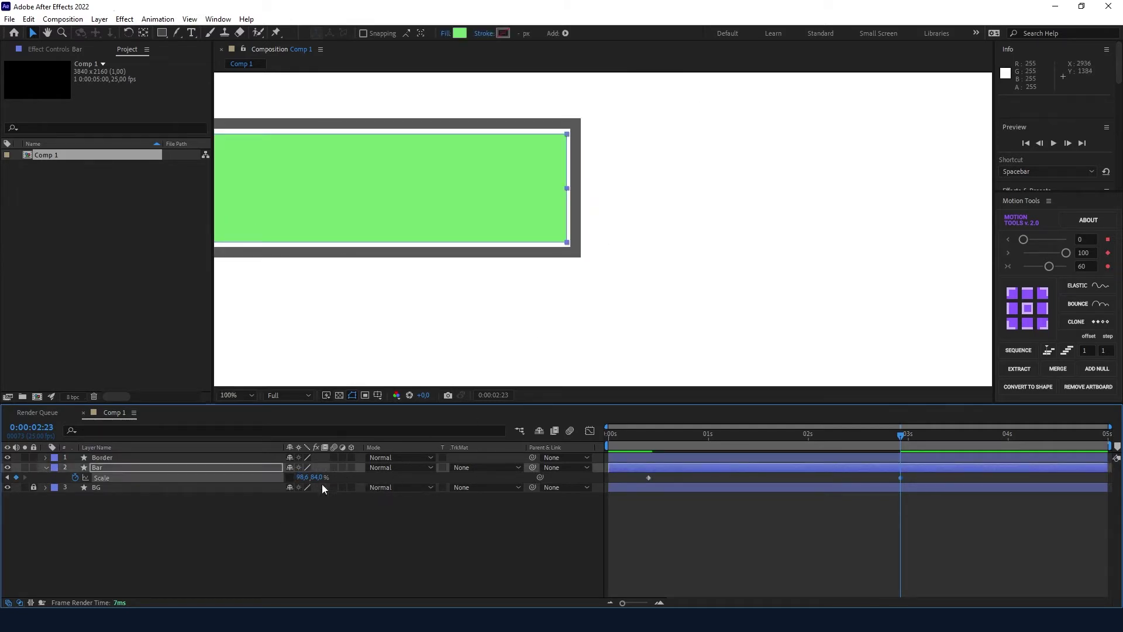
left_click_drag(304, 477, 320, 517)
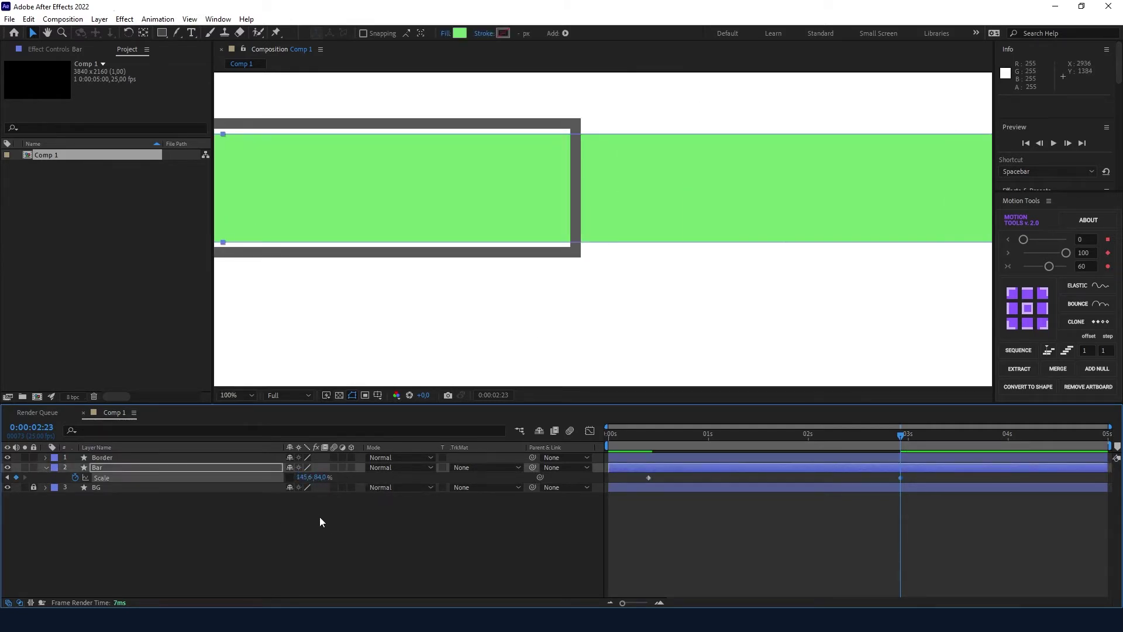
key("ctrl+z")
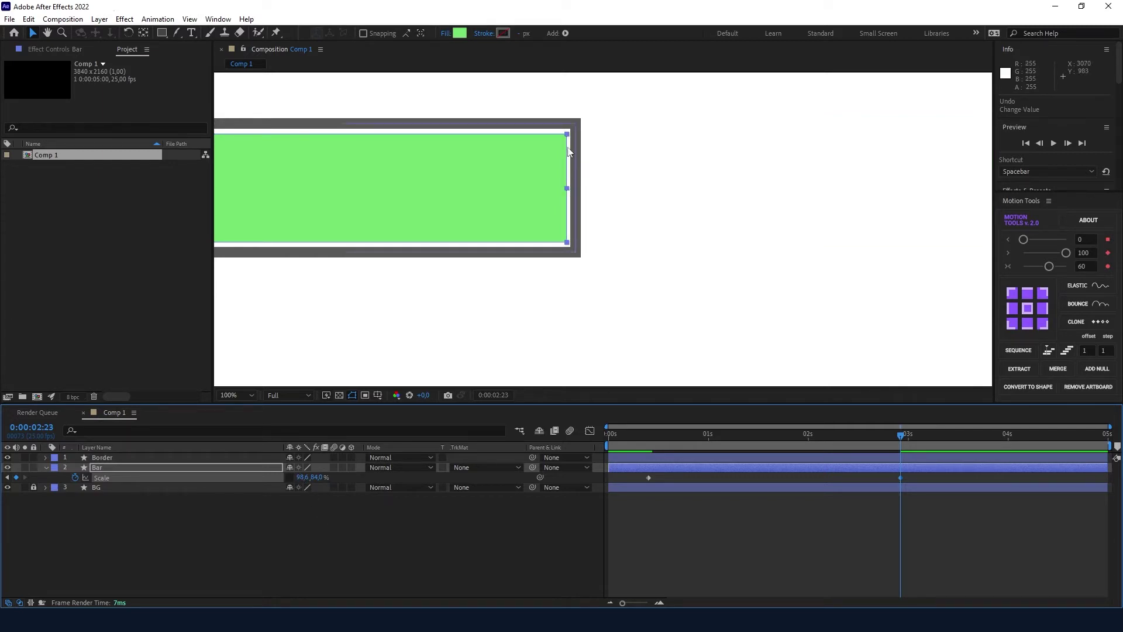
scroll(552, 215, "down", 6)
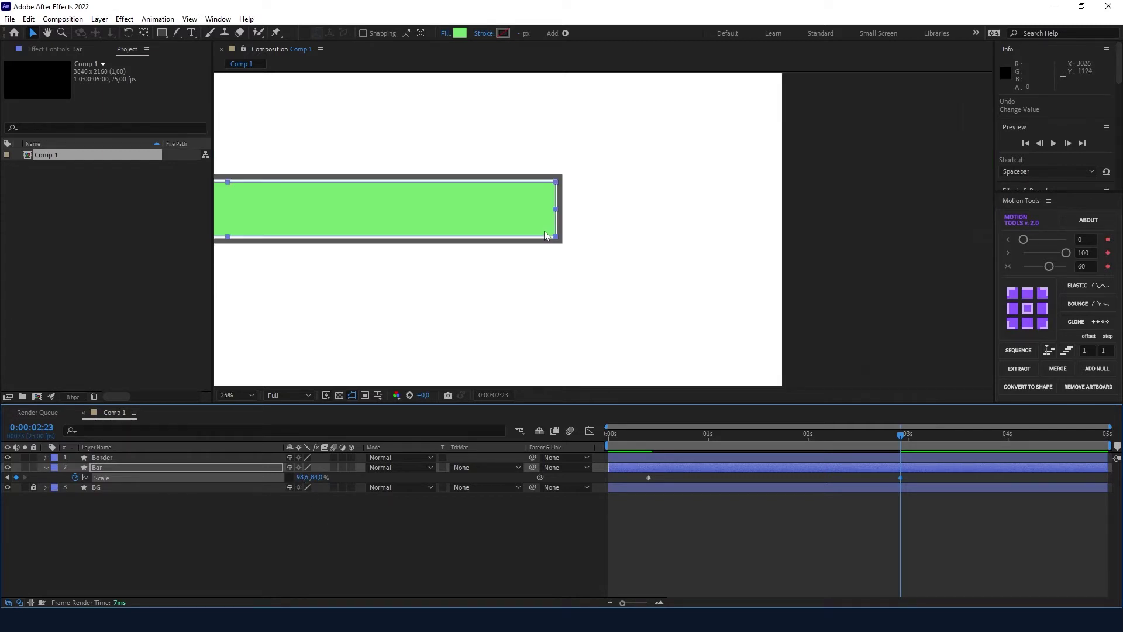
Step: Create a text layer below the bar and expand its Text properties
left_click(191, 33)
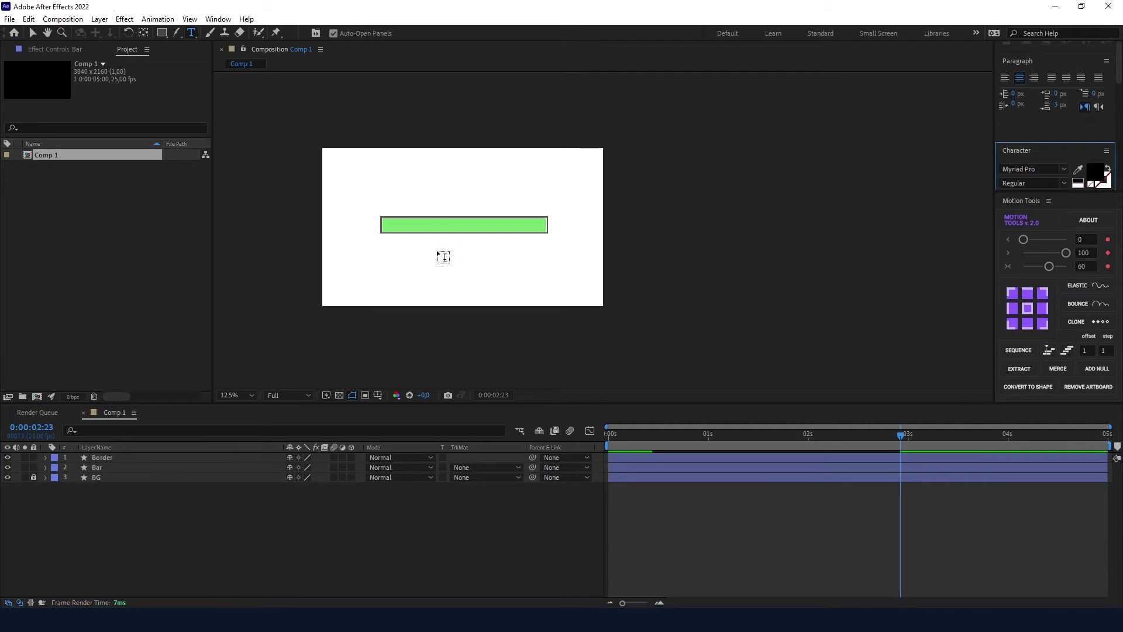
left_click(472, 256)
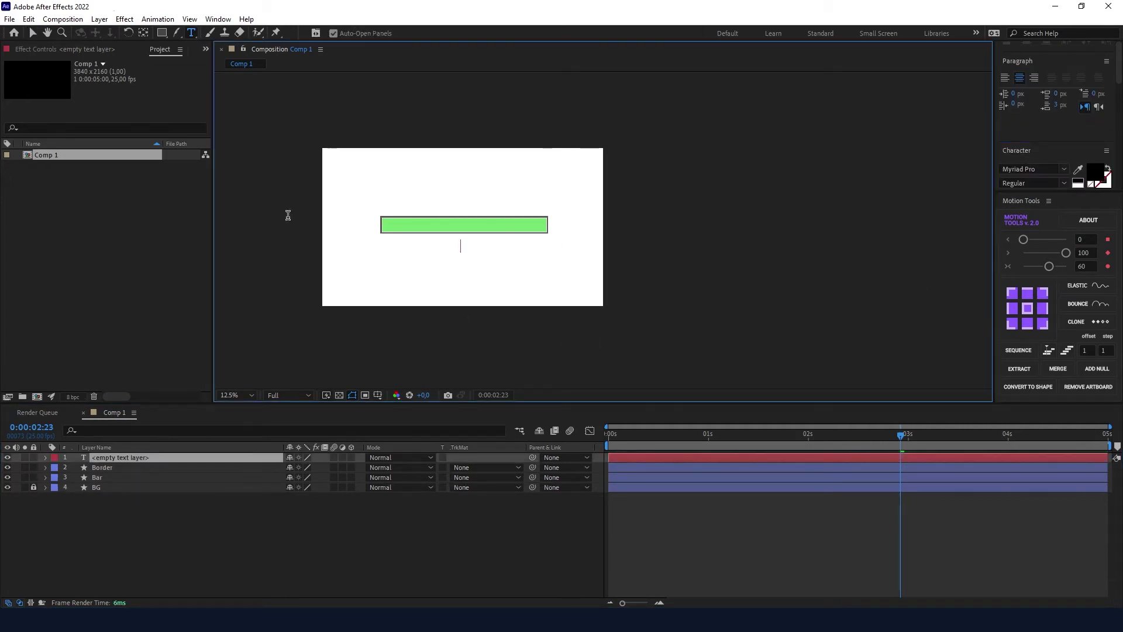
left_click(45, 458)
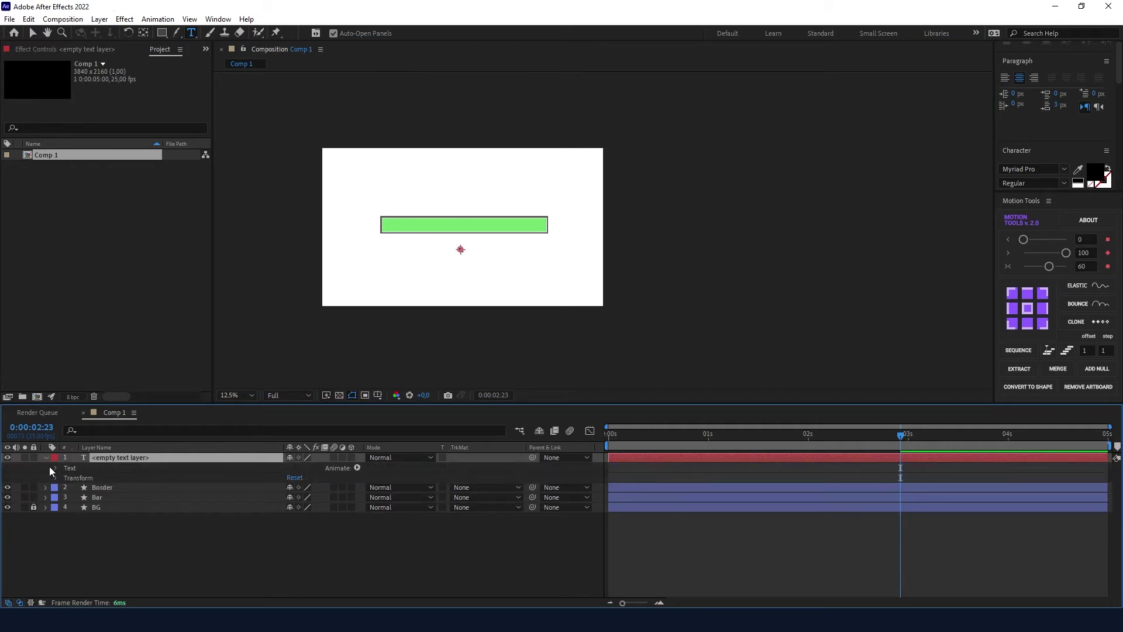
left_click(55, 468)
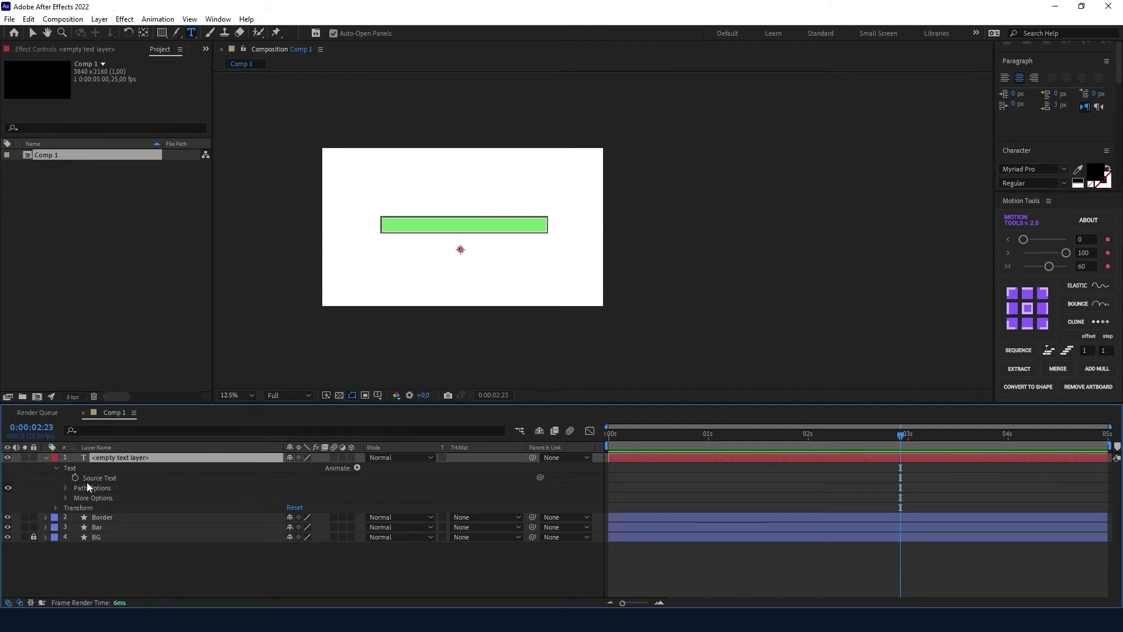
Step: Apply Slider Control to the text layer and pick-whip Source Text to the Slider
key("ctrl+space")
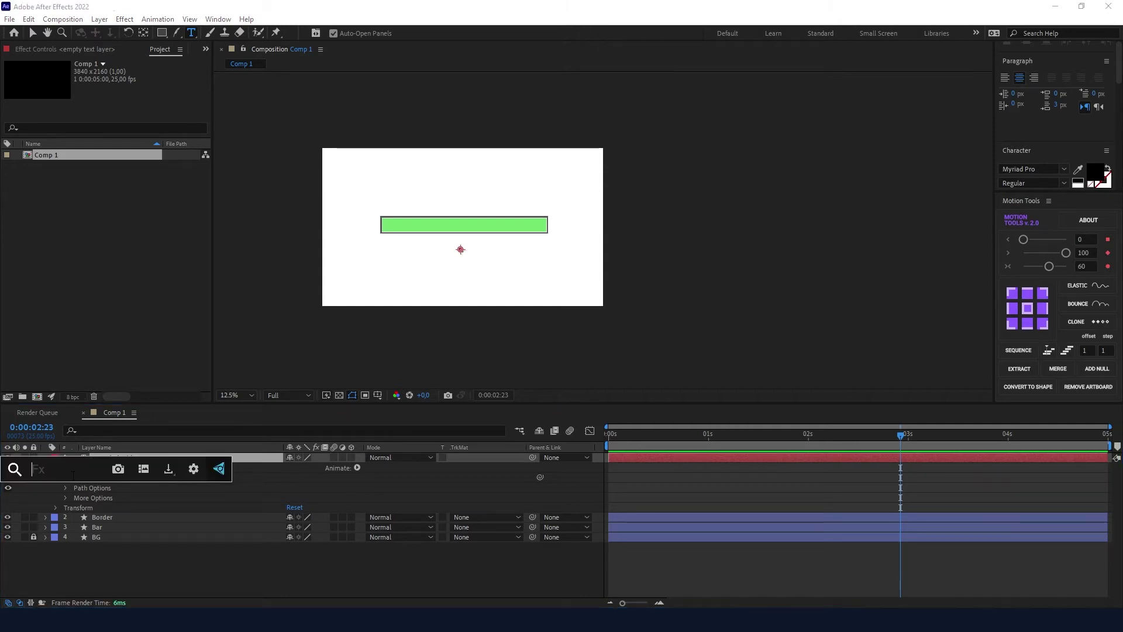
type("sli")
key("Return")
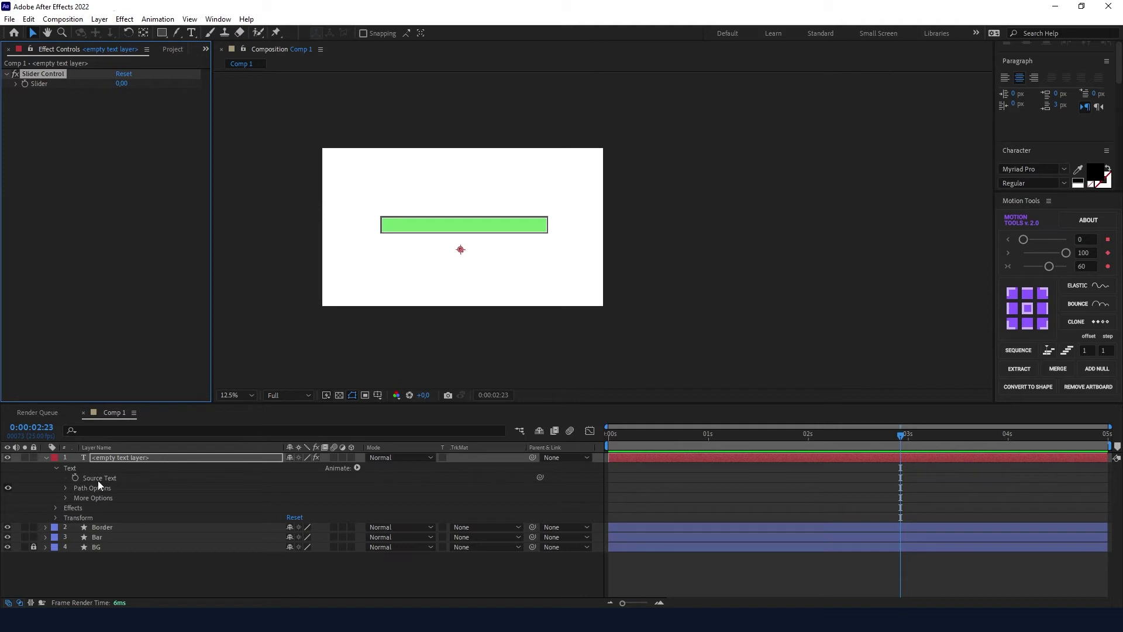
left_click_drag(540, 476, 34, 85)
Step: Keyframe the Slider at 0 on frame 10, where the bar is empty
left_click(97, 537)
key("u")
left_click_drag(896, 441, 816, 440)
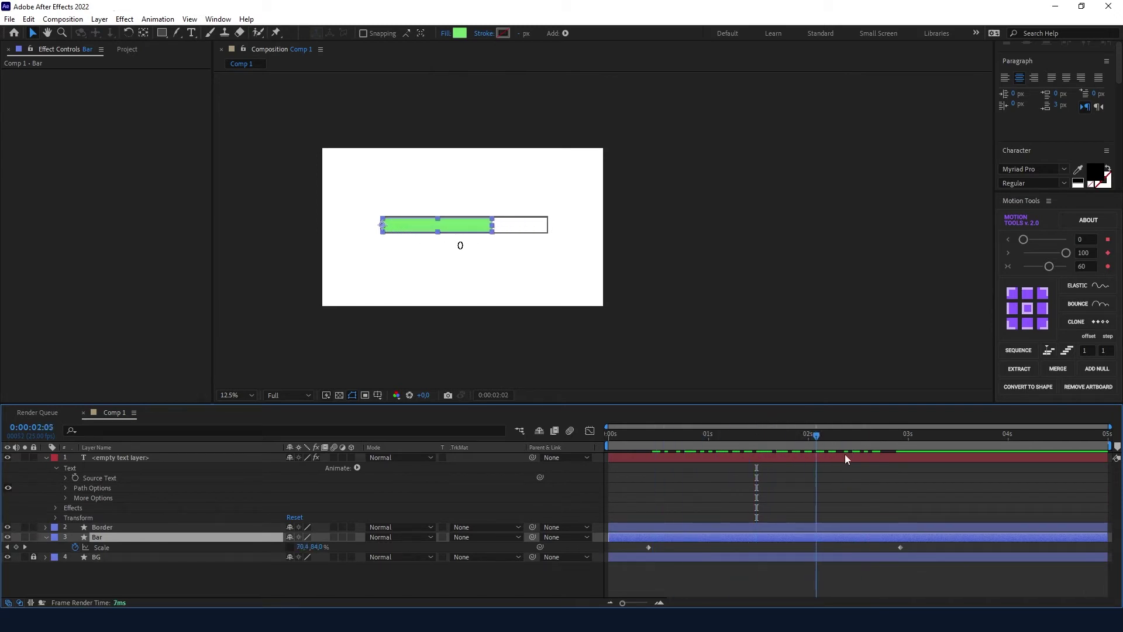
left_click(845, 455)
left_click(764, 435)
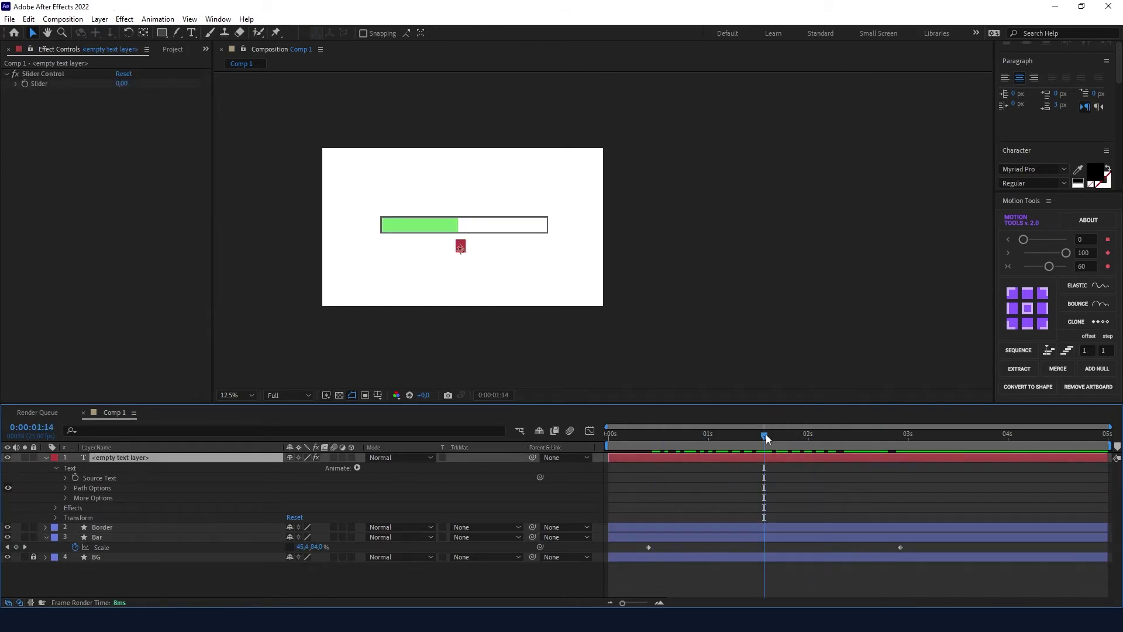
left_click_drag(766, 434, 651, 447)
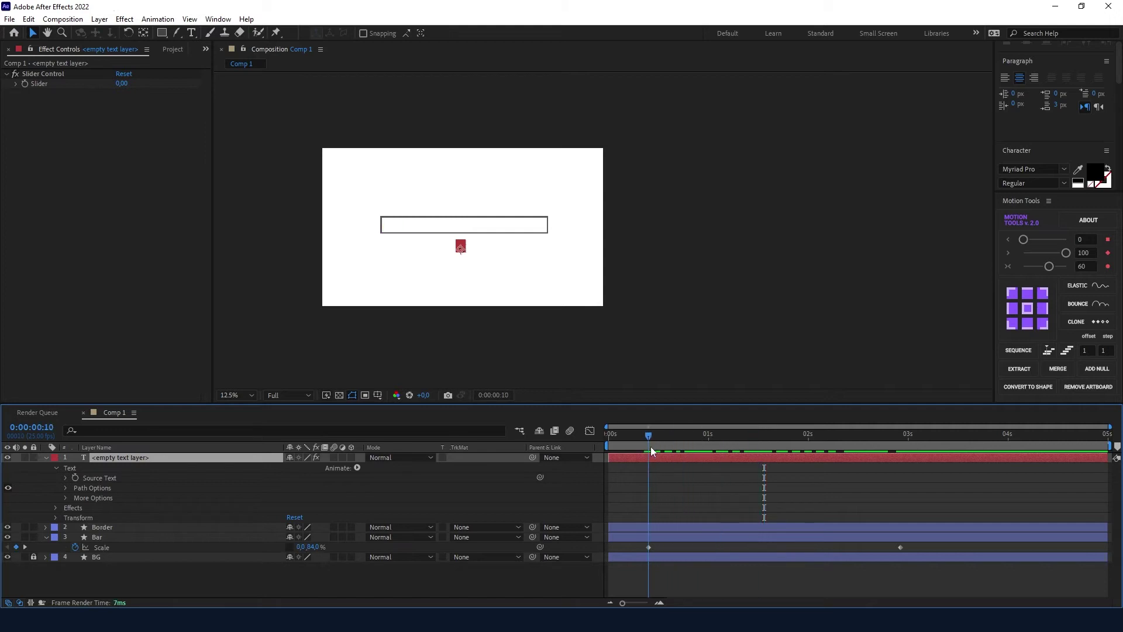
mouse_move(648, 549)
left_click(26, 87)
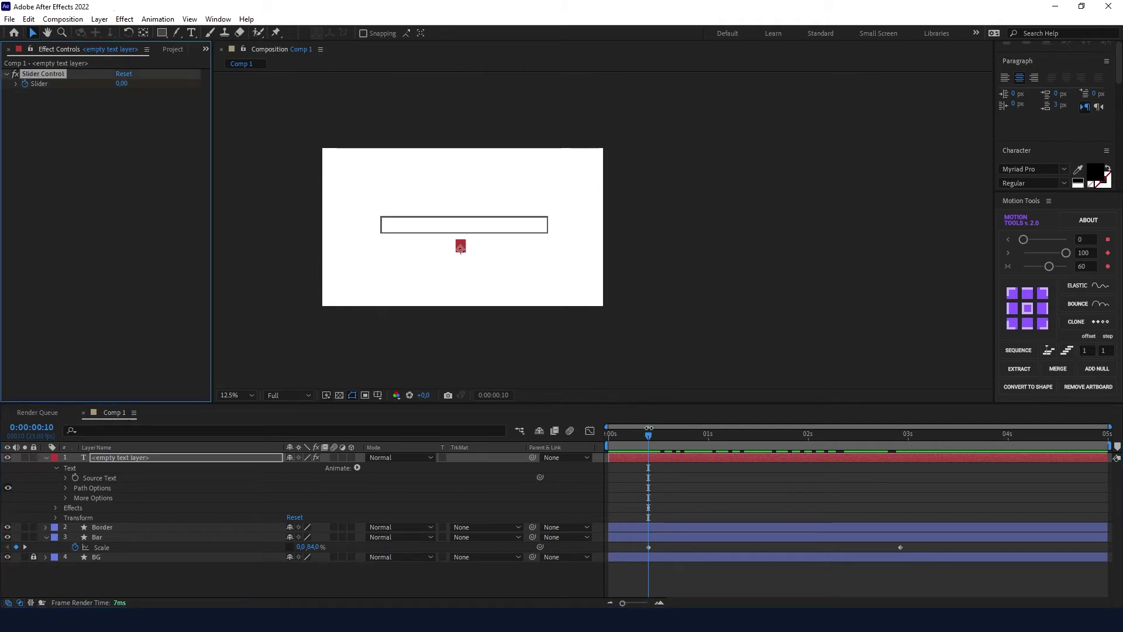
Step: Keyframe the Slider to 100 at 0:00:02:23, then preview bar and counter
left_click_drag(648, 436, 895, 540)
left_click(122, 83)
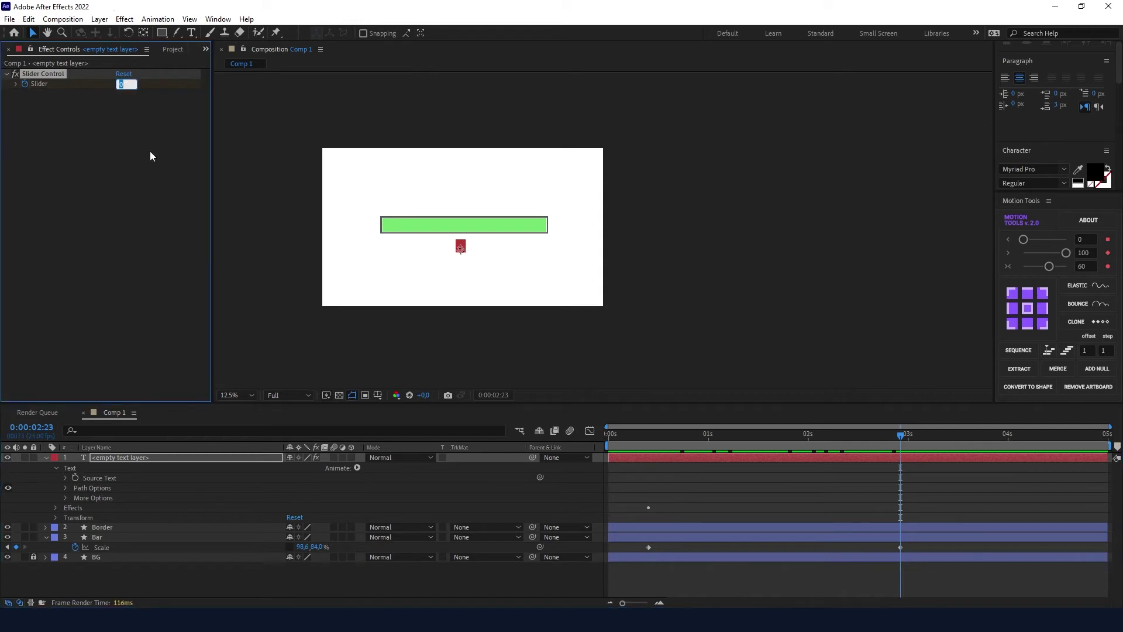
type("100")
key("Return")
left_click(548, 577)
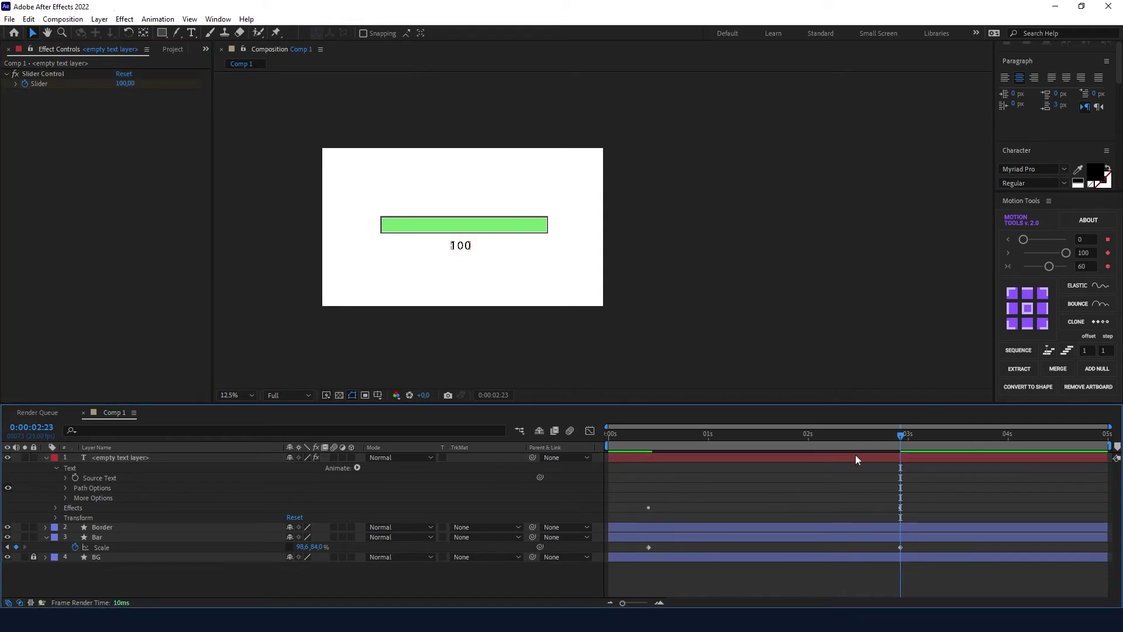
left_click(637, 455)
key("space")
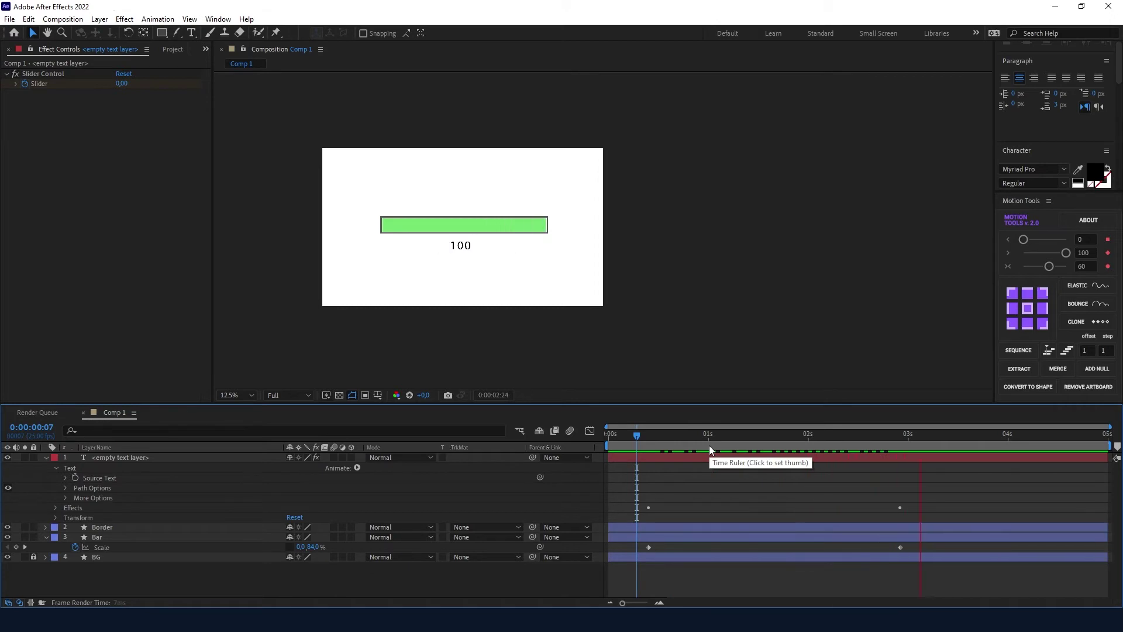
left_click(954, 436)
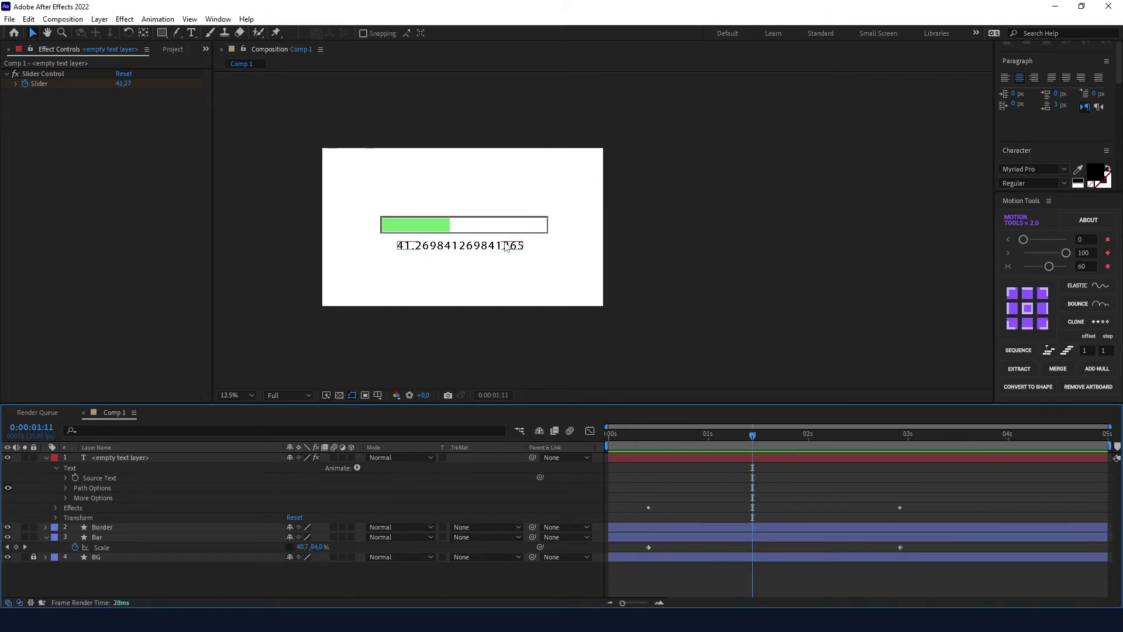
Step: Wrap the Source Text expression in Math.round() so the counter shows whole numbers
left_click(65, 477)
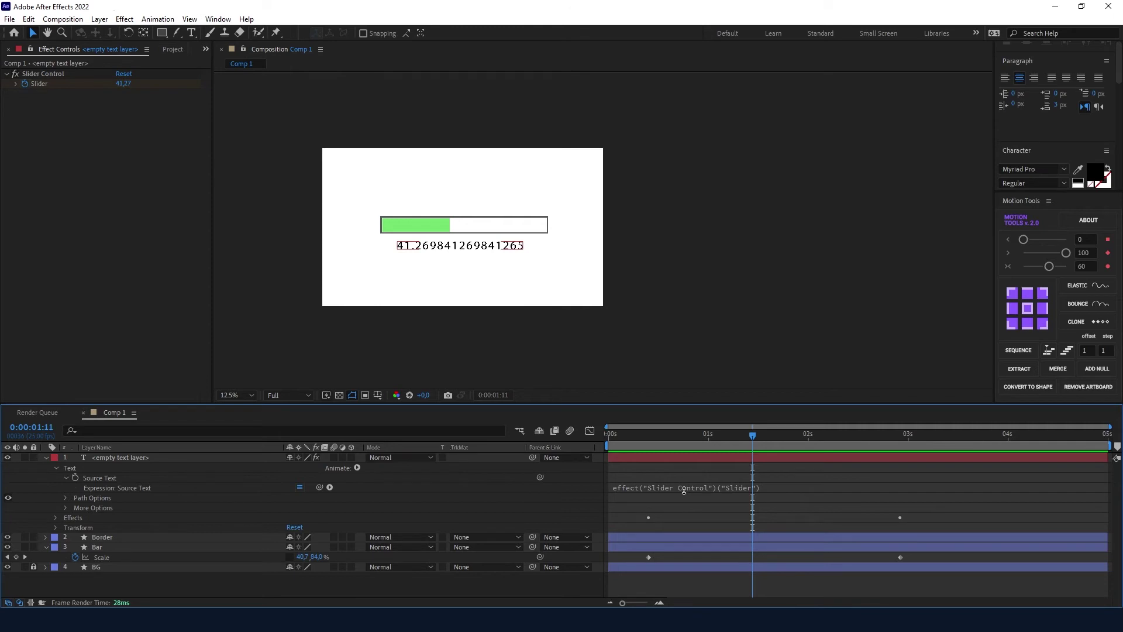
left_click_drag(746, 435, 612, 439)
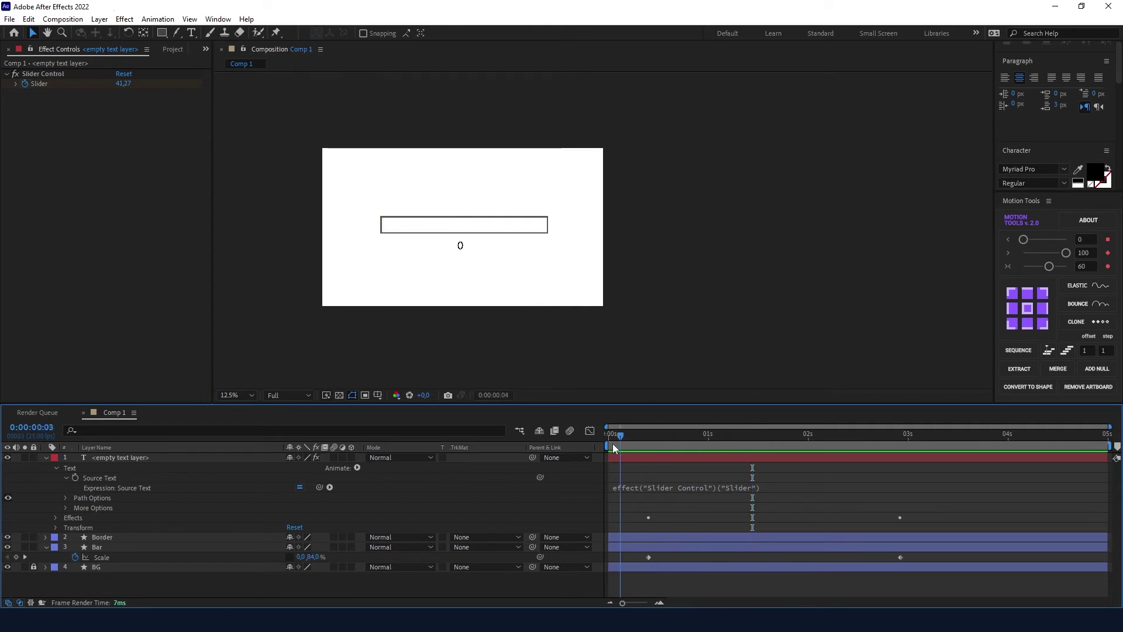
left_click(654, 489)
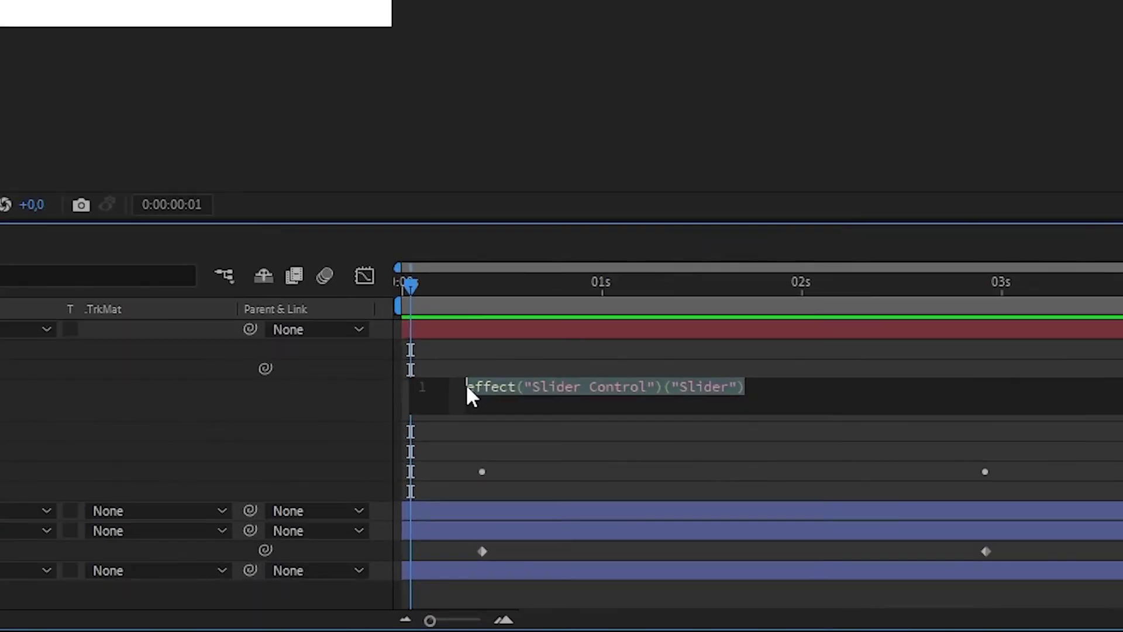
left_click(640, 485)
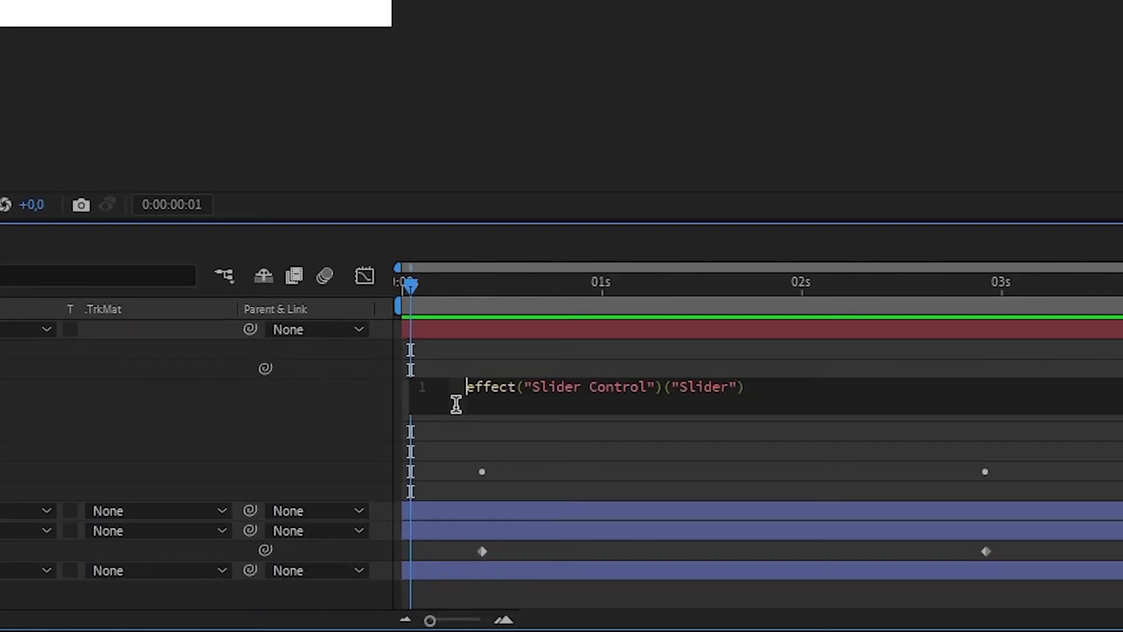
type("Math.round")
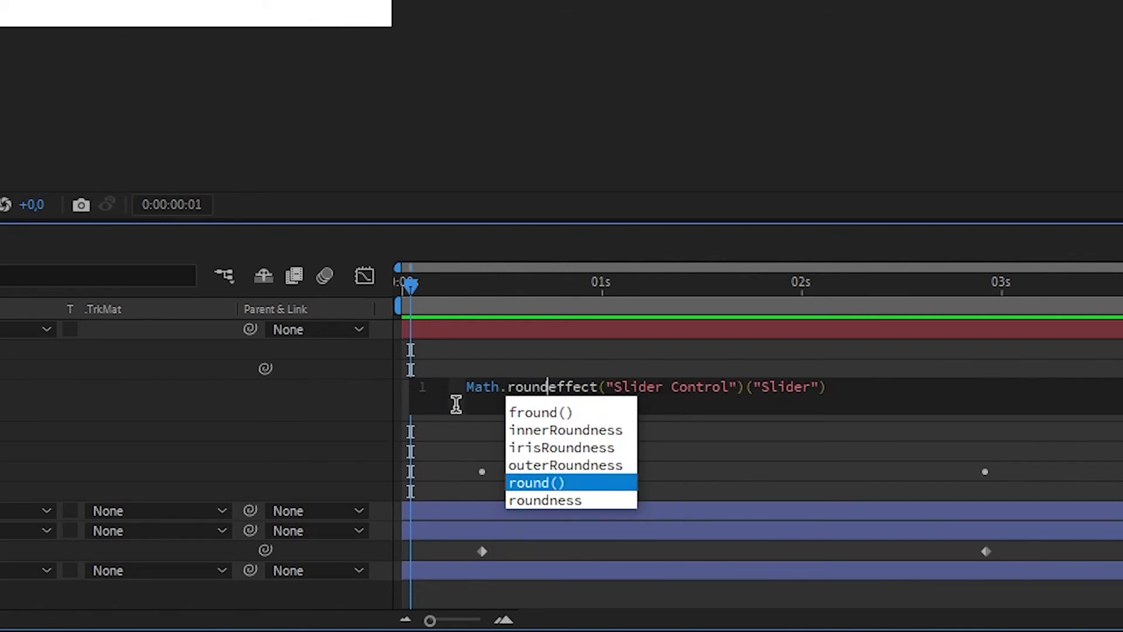
key("Return")
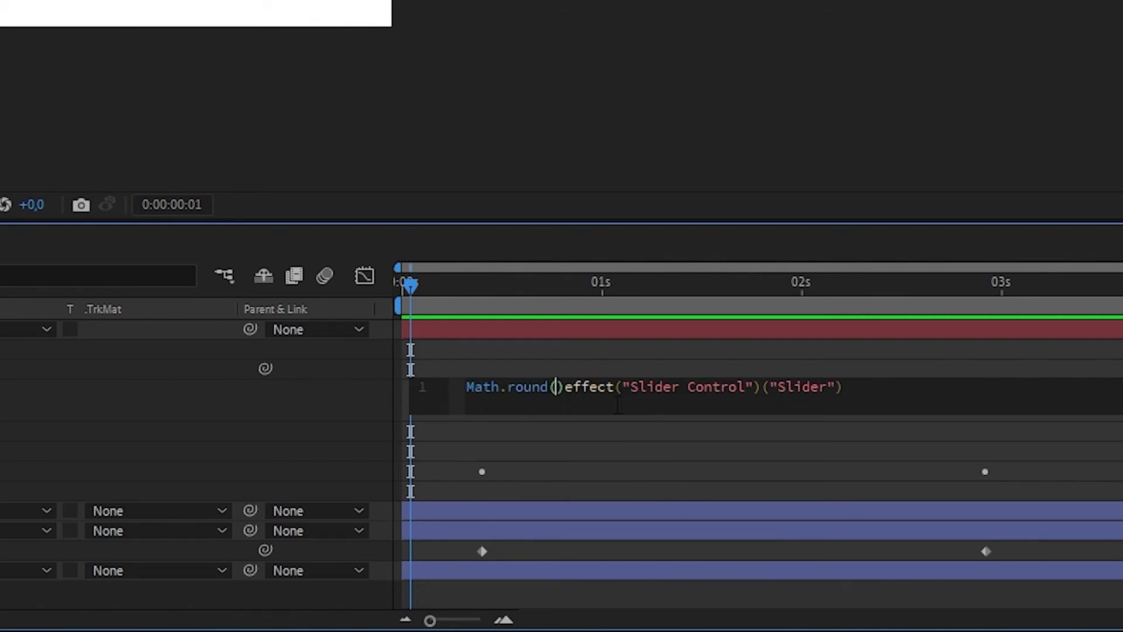
key("Delete")
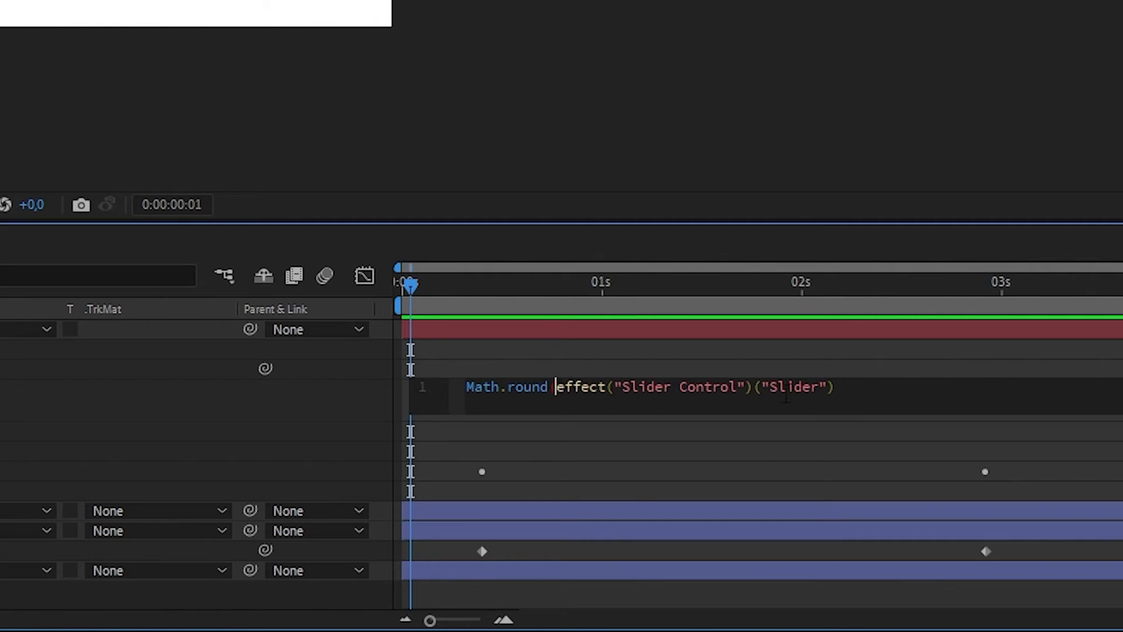
left_click(865, 393)
type(")")
left_click(810, 464)
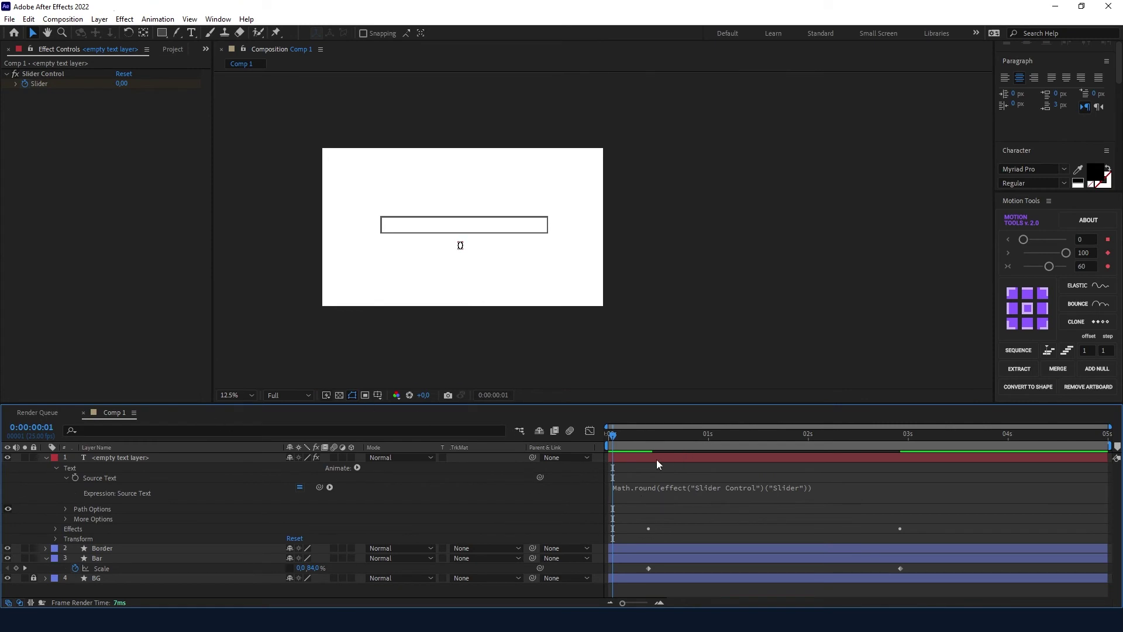
left_click_drag(612, 435, 700, 439)
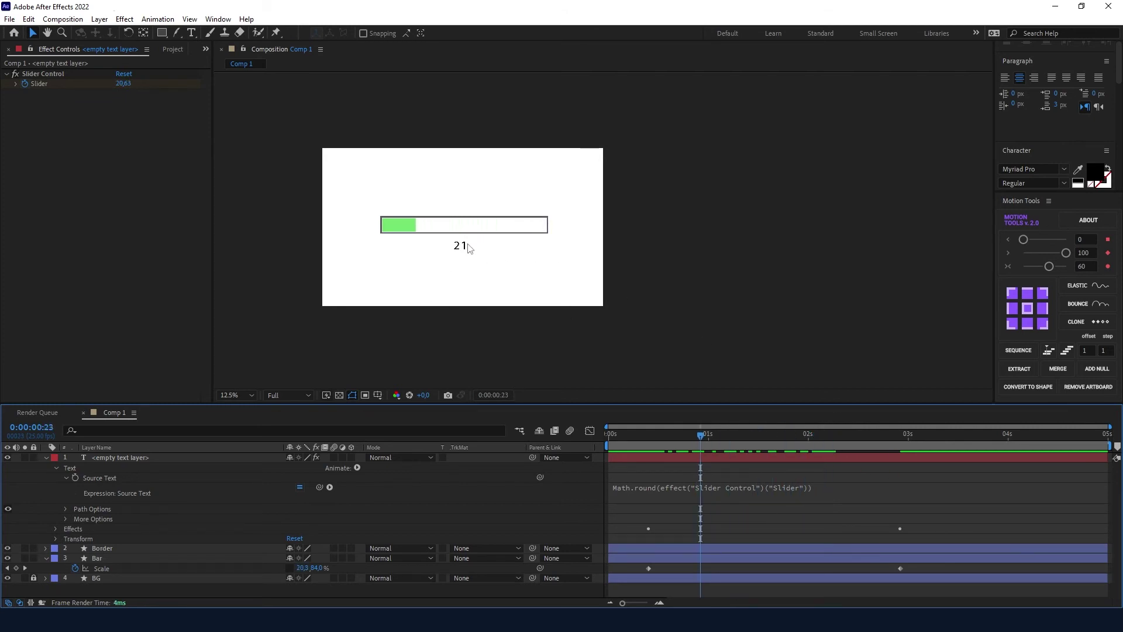
Step: Append + "%" to the expression and scrub to check the percentage
left_click(851, 496)
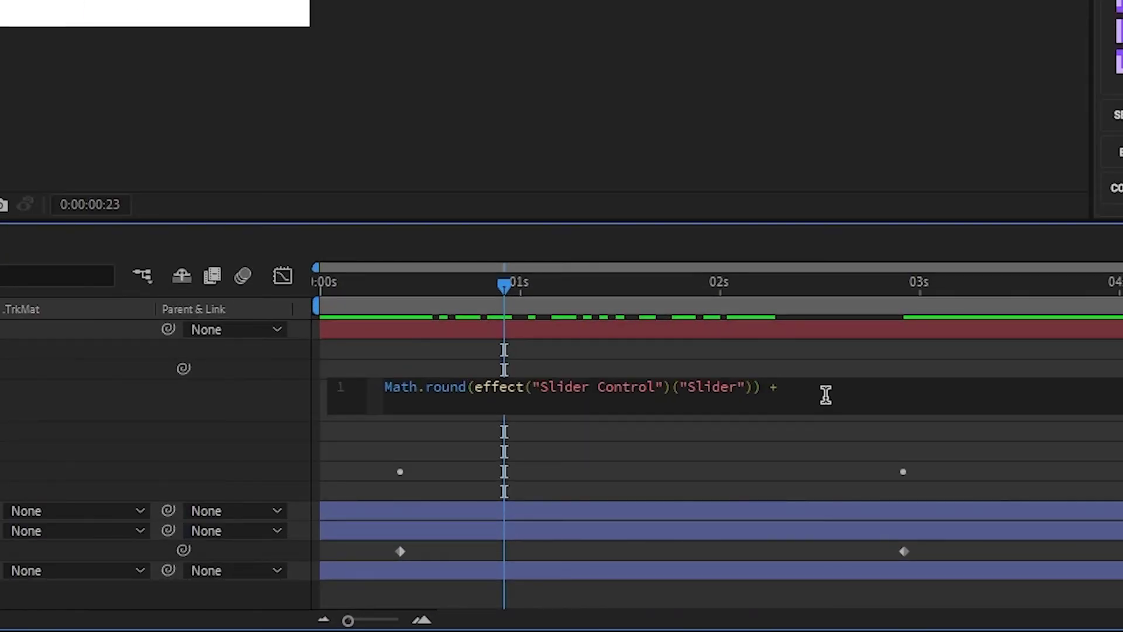
type("\"")
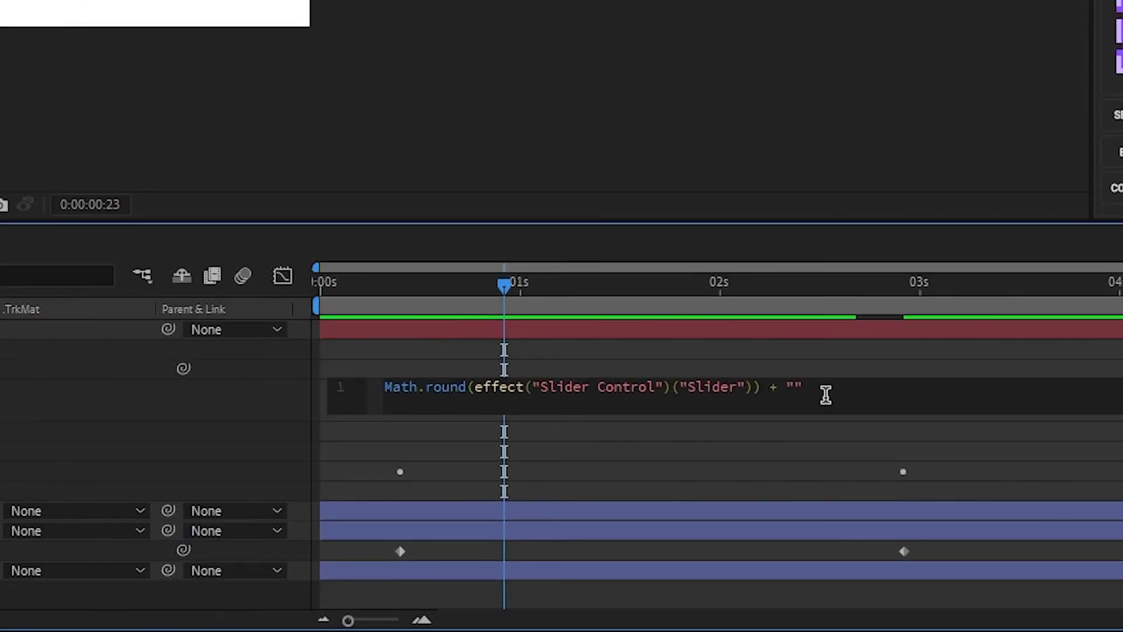
type("%")
left_click(454, 290)
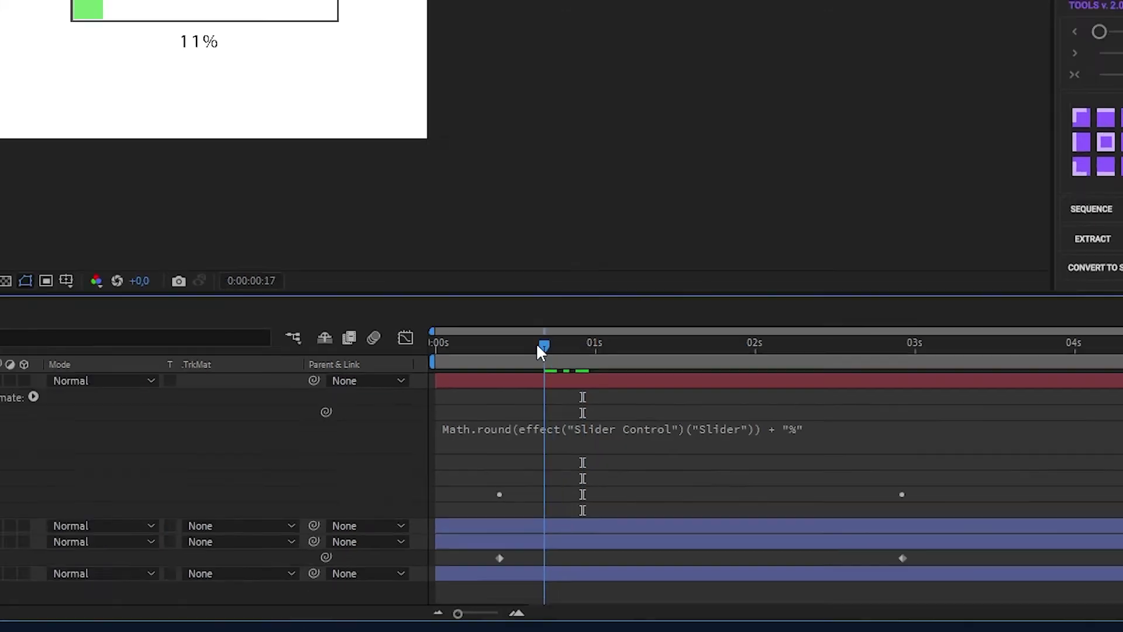
left_click_drag(536, 342, 568, 347)
left_click_drag(694, 436, 914, 437)
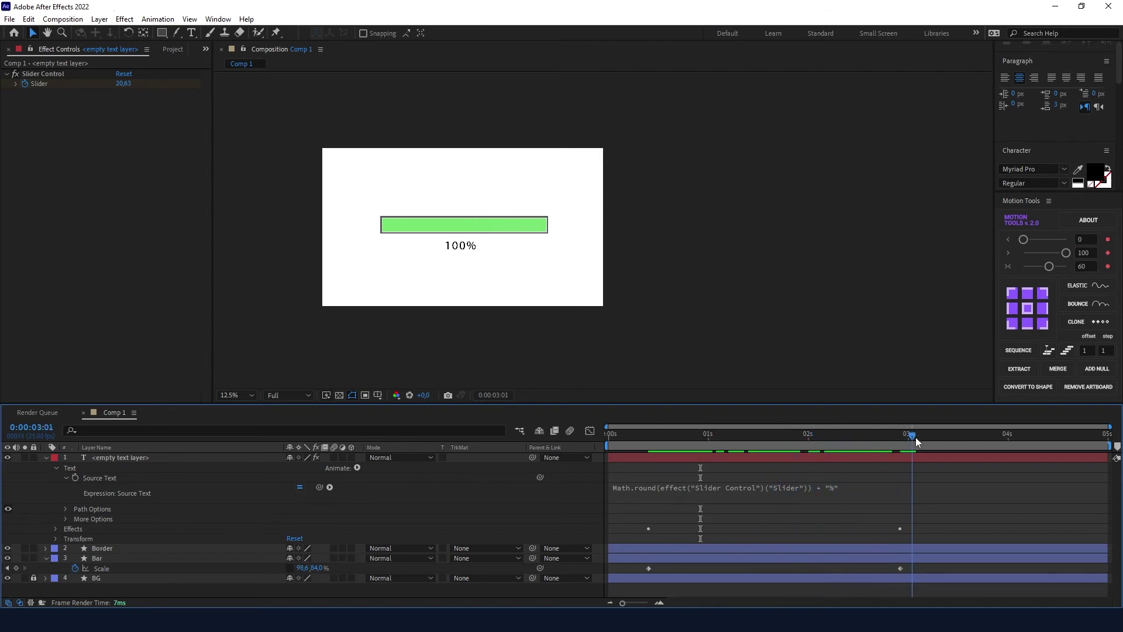
Step: Move the counter's Slider keyframes onto the same frames as Bar's Scale keyframes
left_click(46, 458)
left_click(114, 457)
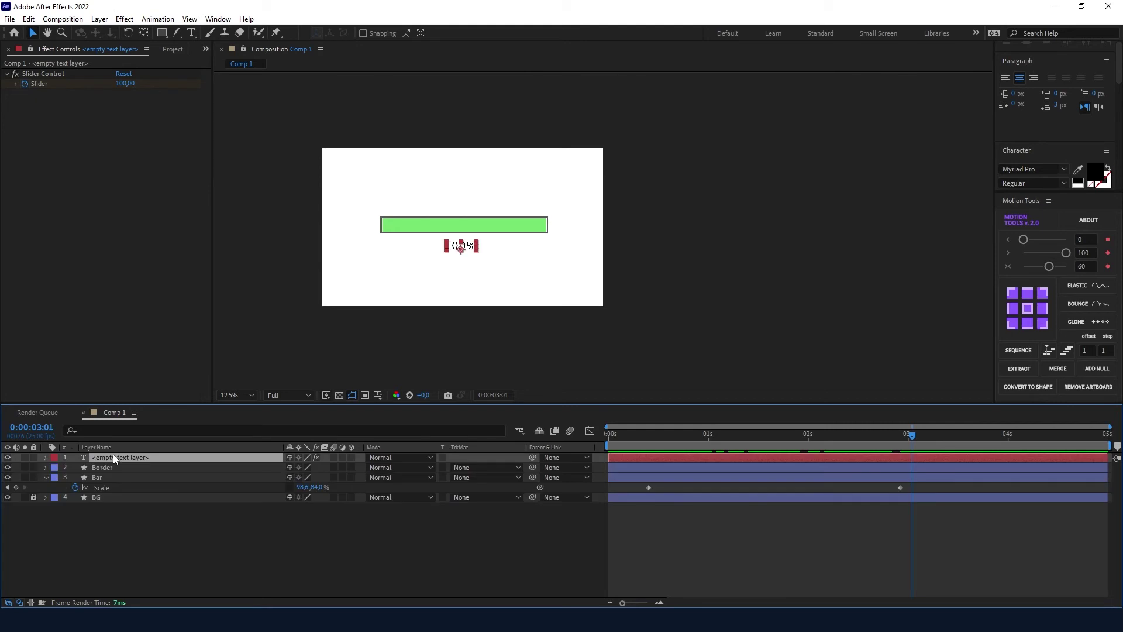
key("u")
left_click_drag(876, 433, 620, 434)
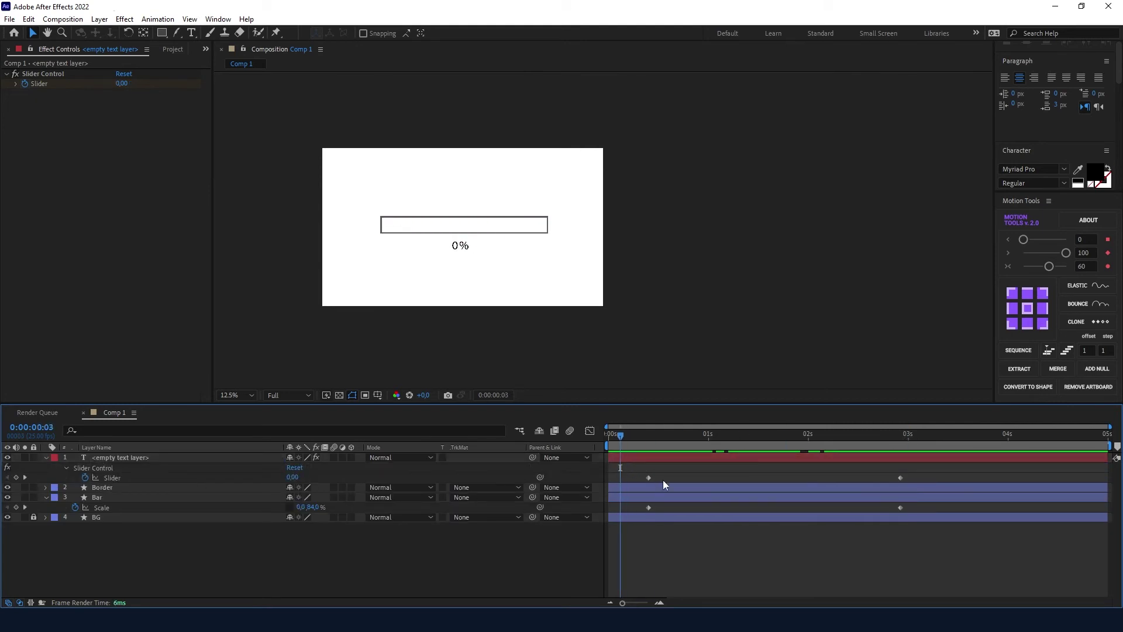
left_click_drag(921, 477, 696, 544)
left_click_drag(679, 434, 900, 437)
left_click_drag(818, 457, 838, 455)
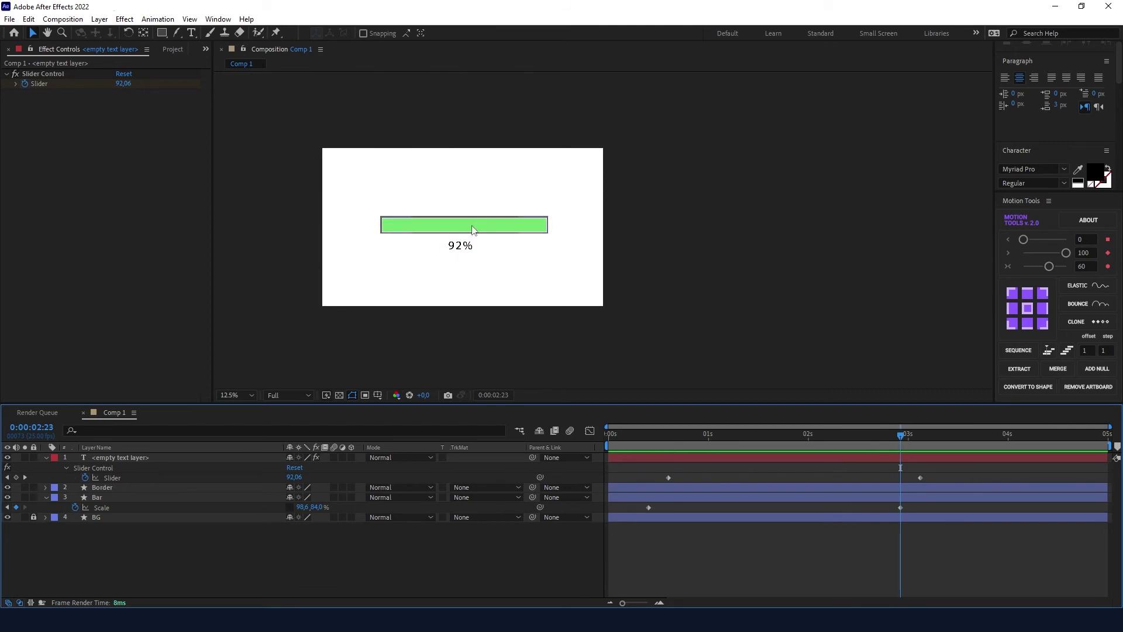
left_click_drag(694, 468, 648, 479)
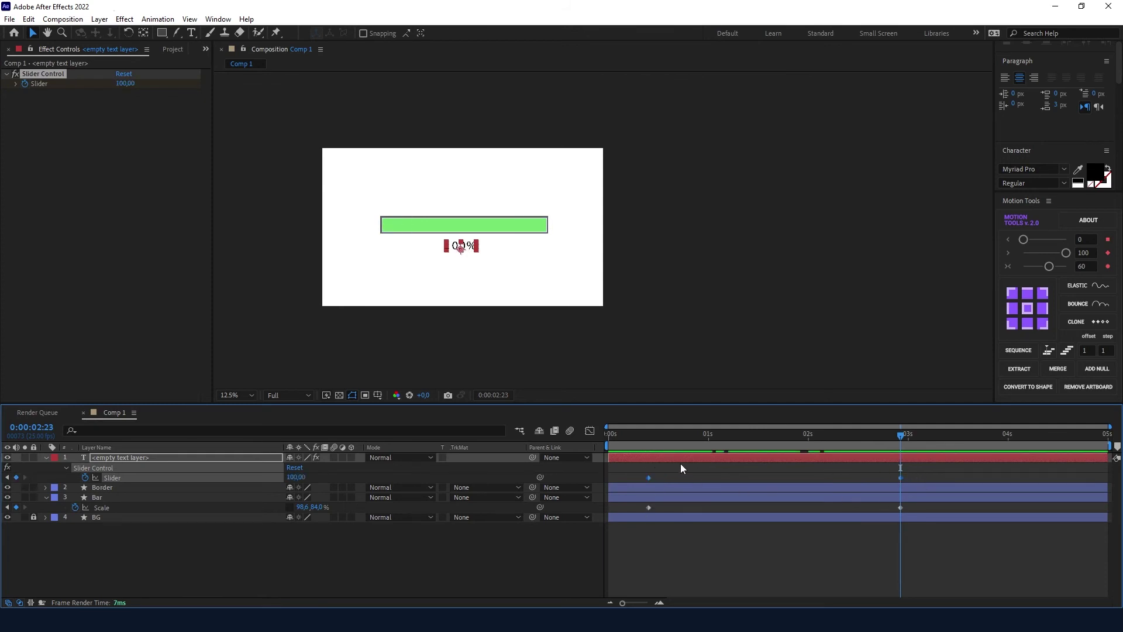
left_click(637, 476)
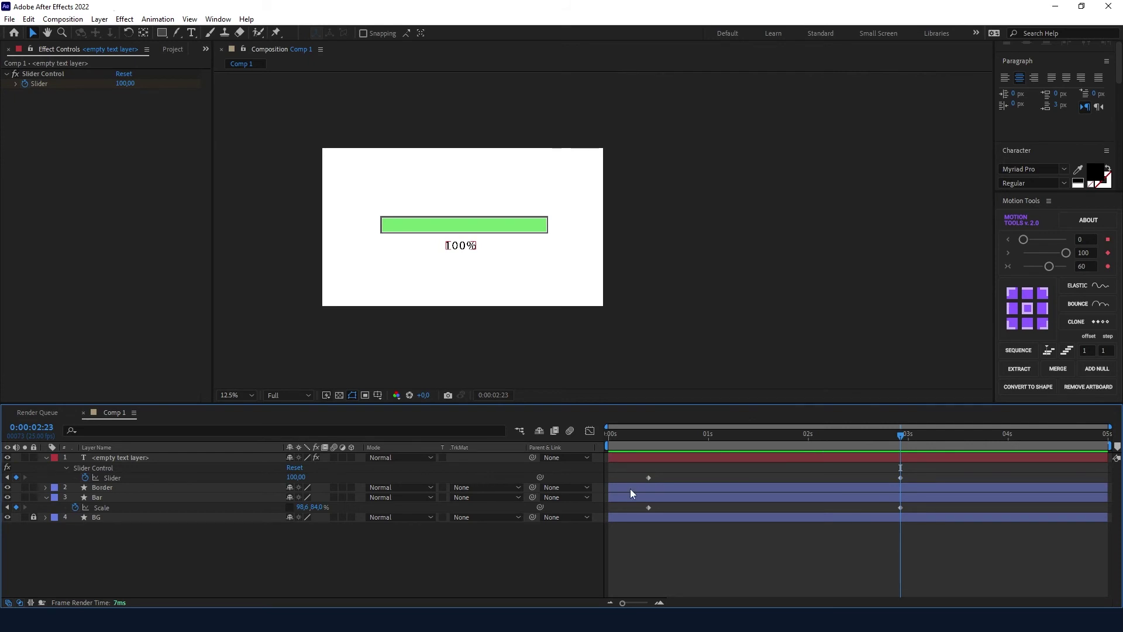
left_click_drag(633, 507, 930, 518)
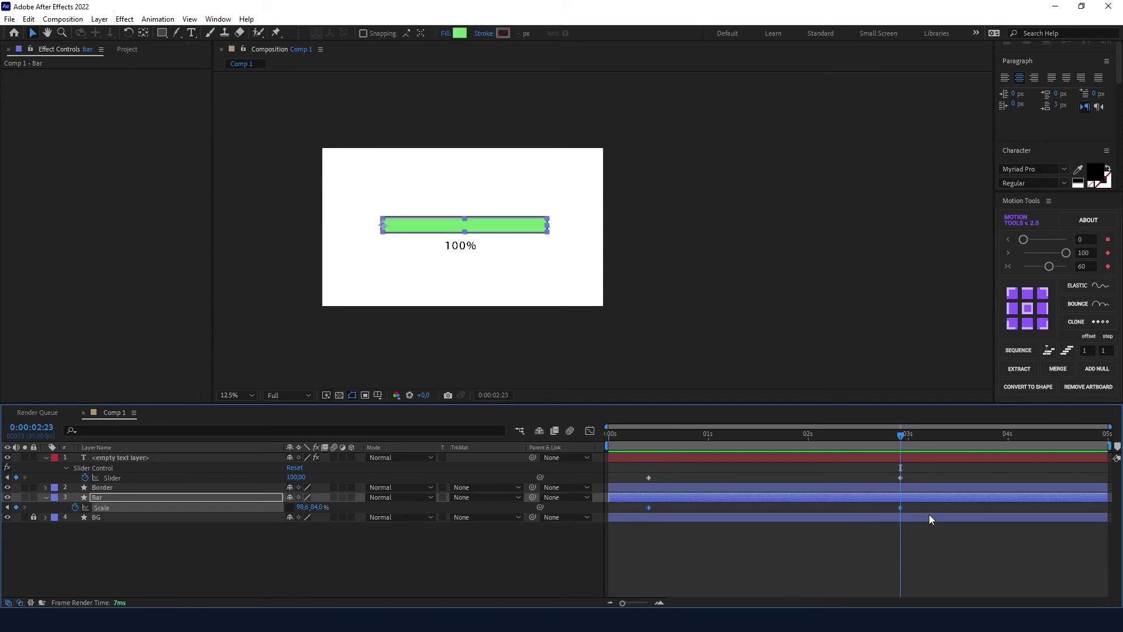
Step: Apply Easy Ease to Bar's Scale keyframes and preview the growth
right_click(648, 507)
mouse_move(723, 498)
left_click(834, 538)
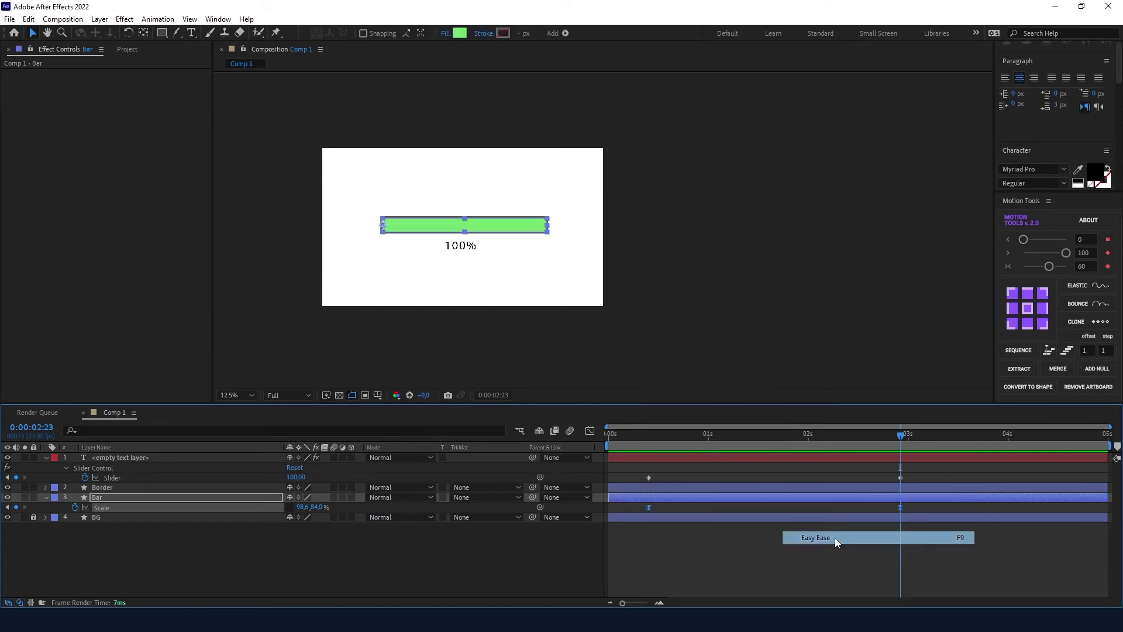
left_click_drag(899, 439, 877, 450)
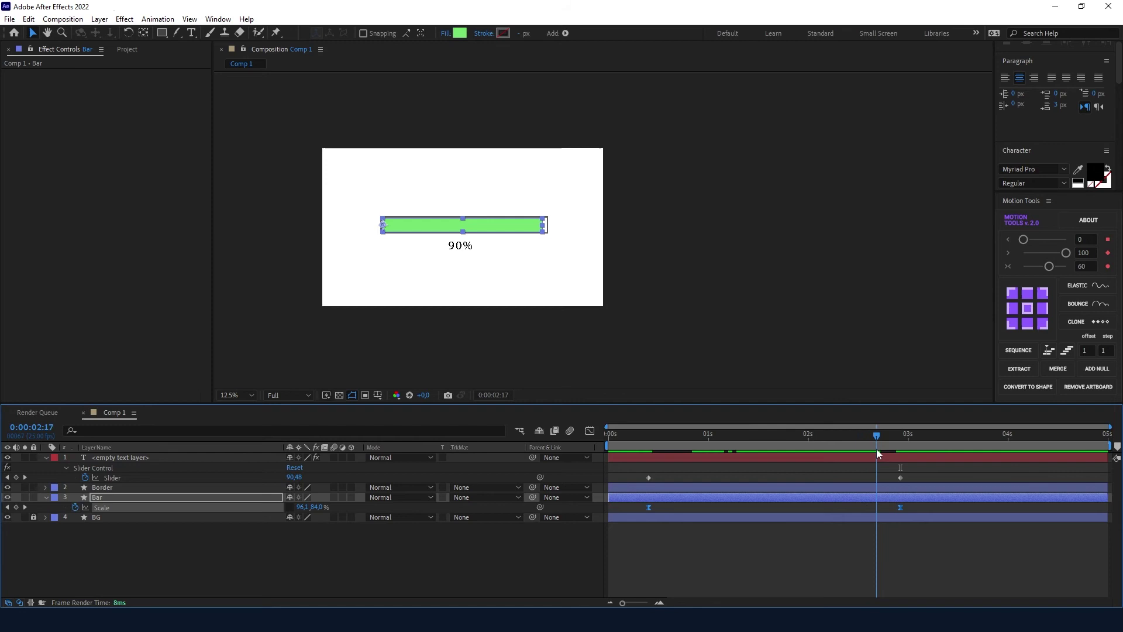
Step: Inspect the speed graph of all Slider and Scale keyframes around the one-second mark
left_click(579, 553)
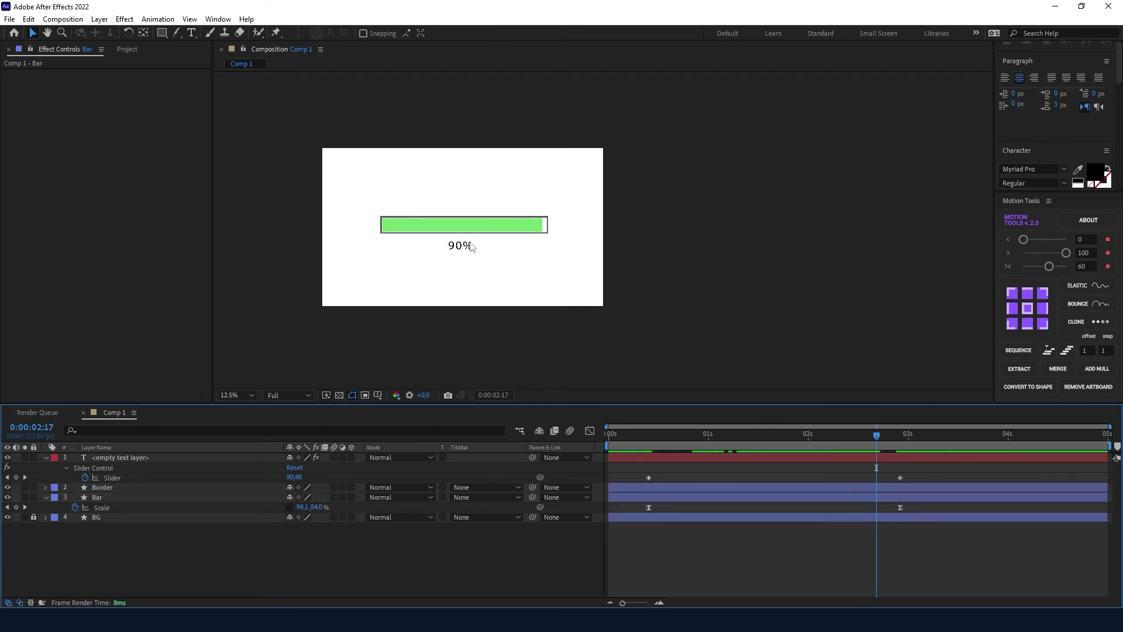
left_click_drag(629, 472, 938, 529)
left_click(589, 432)
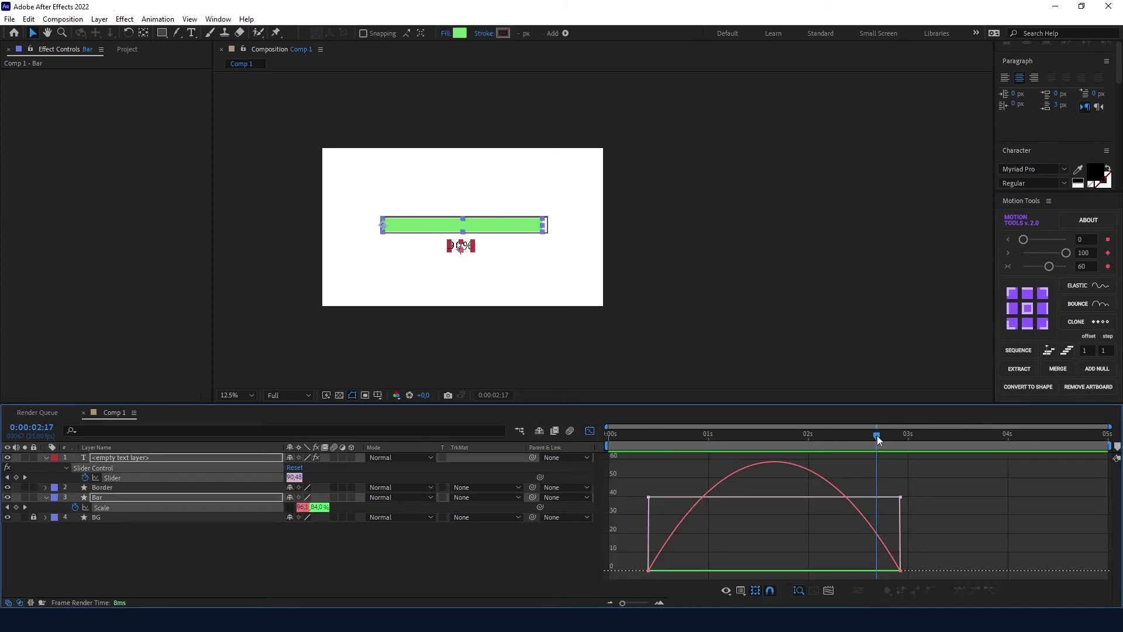
mouse_move(874, 535)
mouse_move(877, 500)
left_click_drag(879, 436, 847, 439)
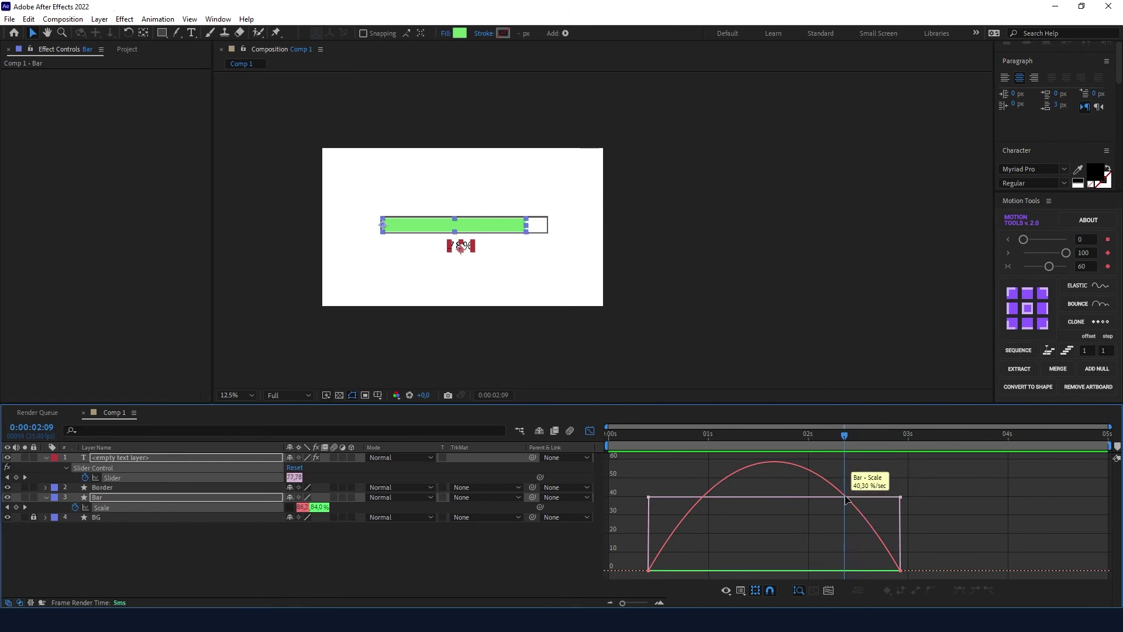
left_click(707, 436)
key("Page_Up")
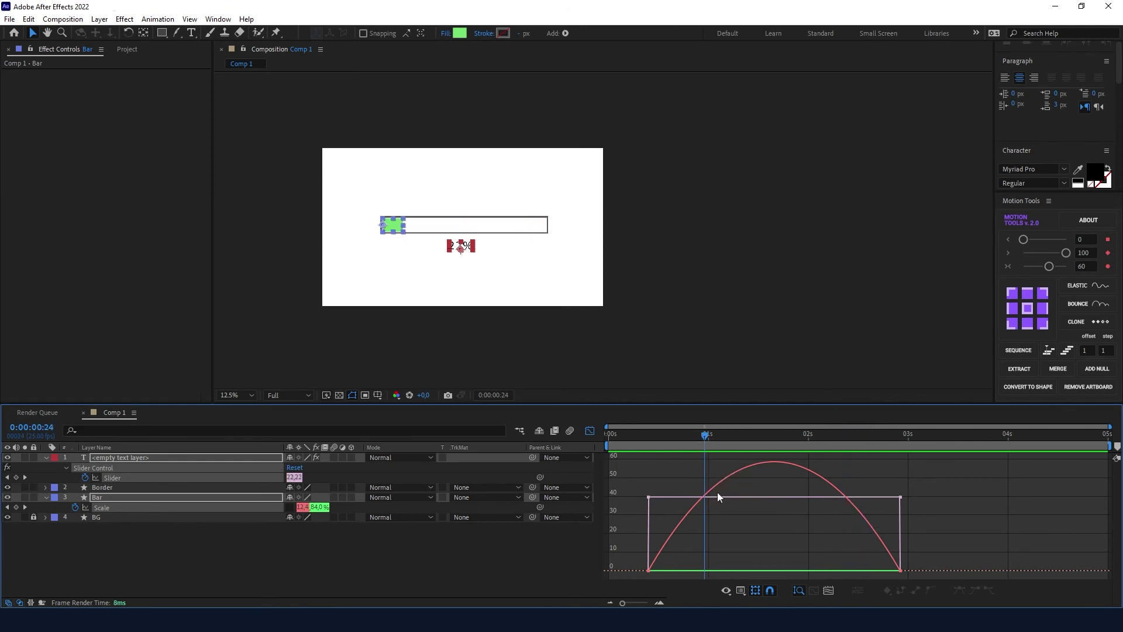
left_click(593, 434)
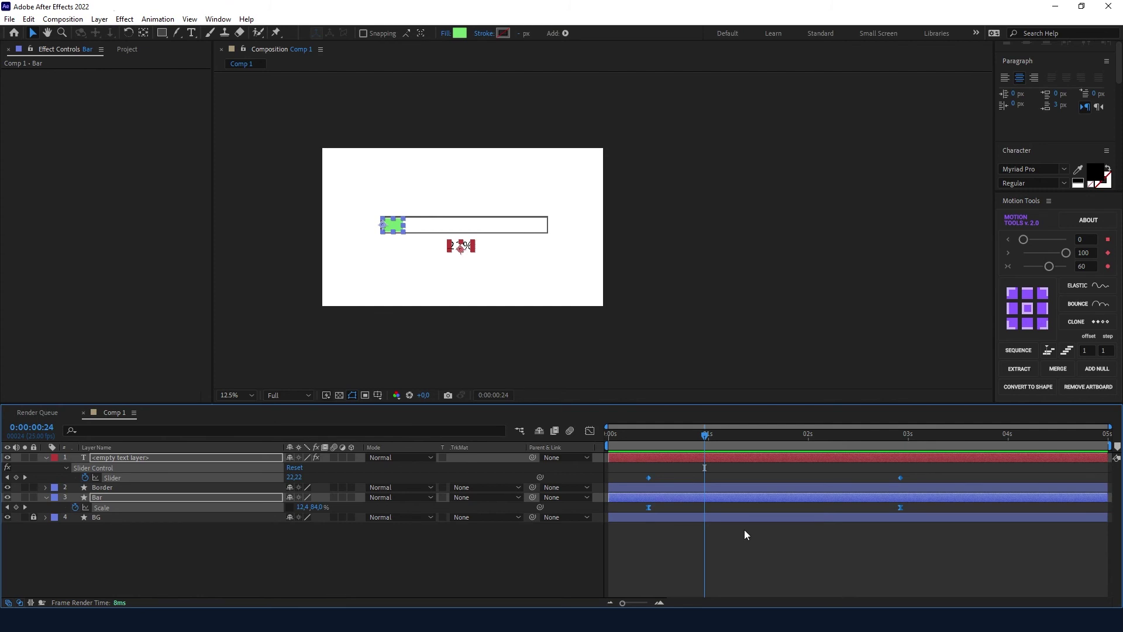
Step: Easy Ease the Slider keyframes with F9 and select the Scale keyframes on the speed graph
key("F9")
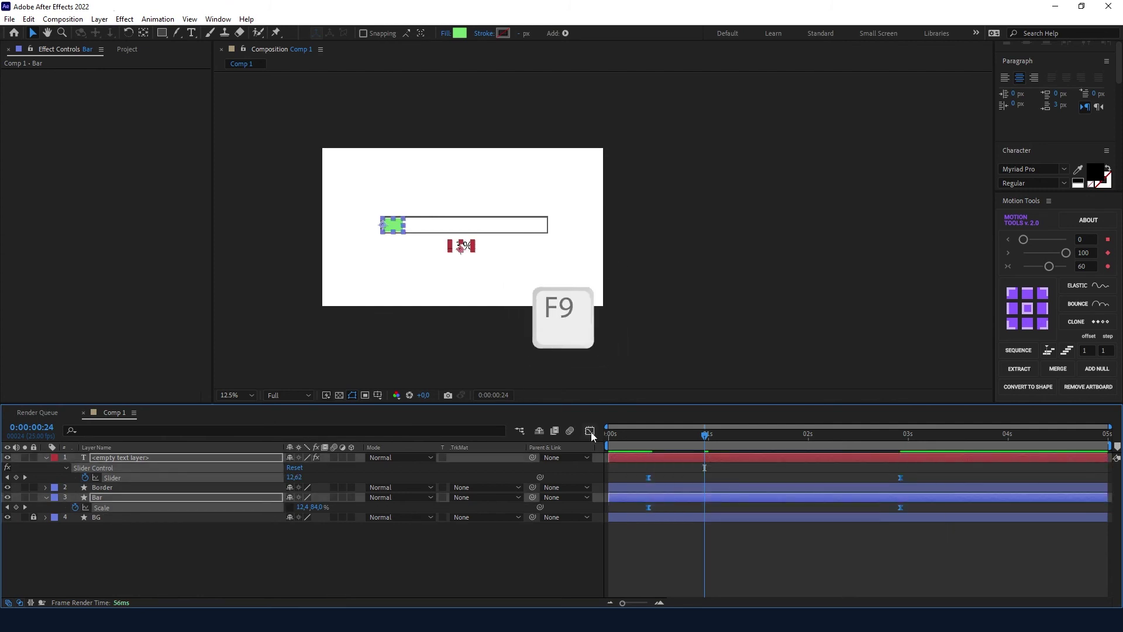
left_click(590, 432)
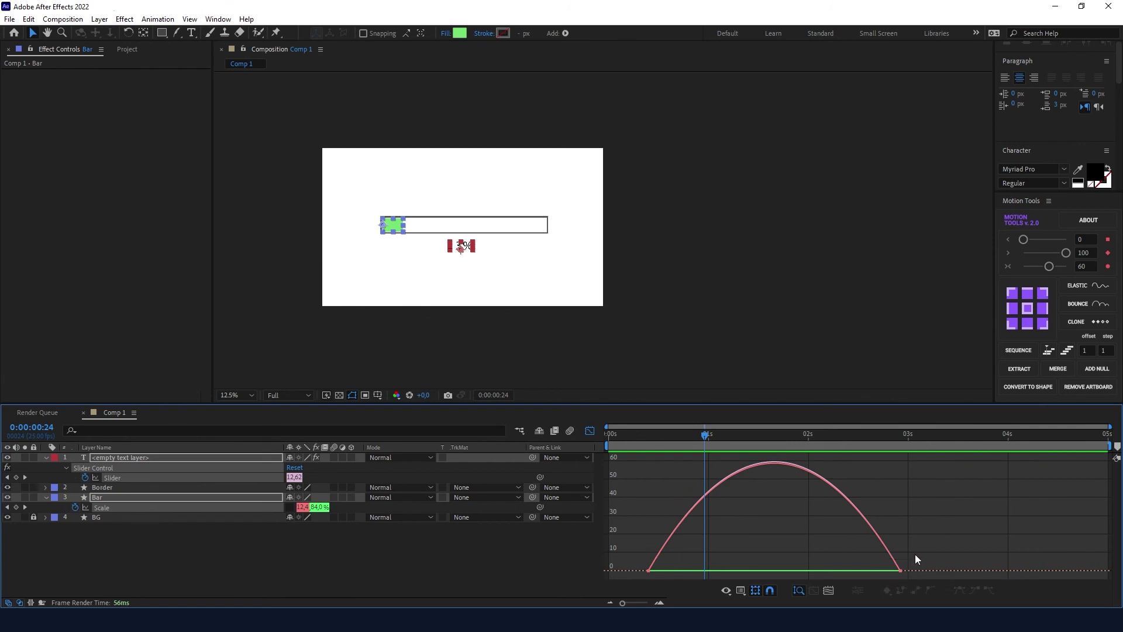
left_click_drag(916, 559, 762, 566)
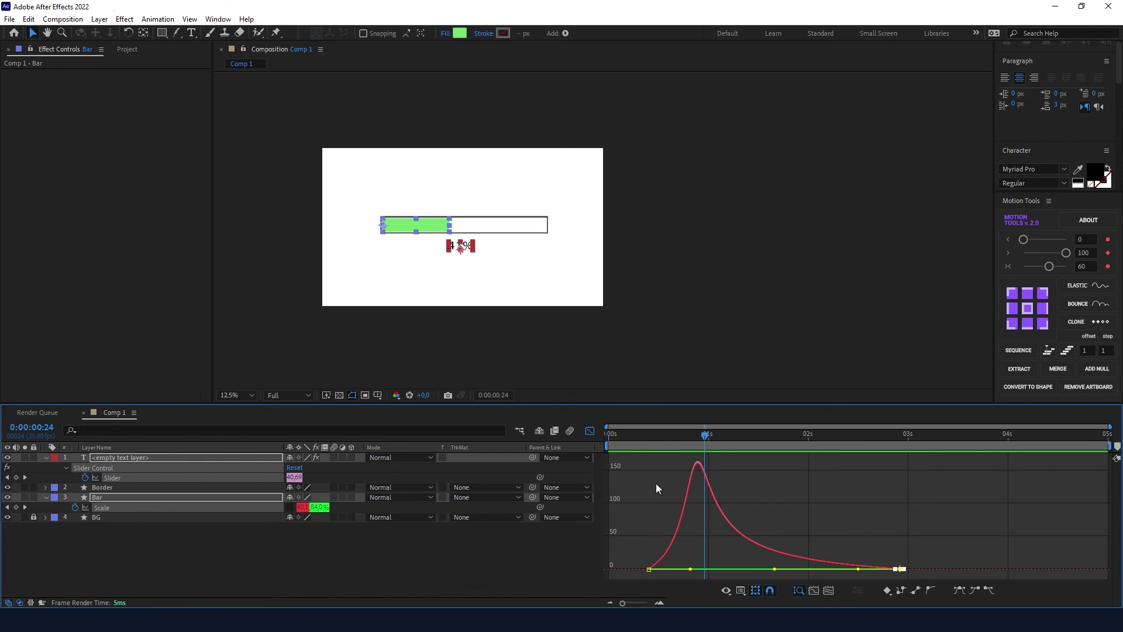
Step: Return to the timeline's keyframe view near the start, deselect the layers and stop the preview
left_click(589, 430)
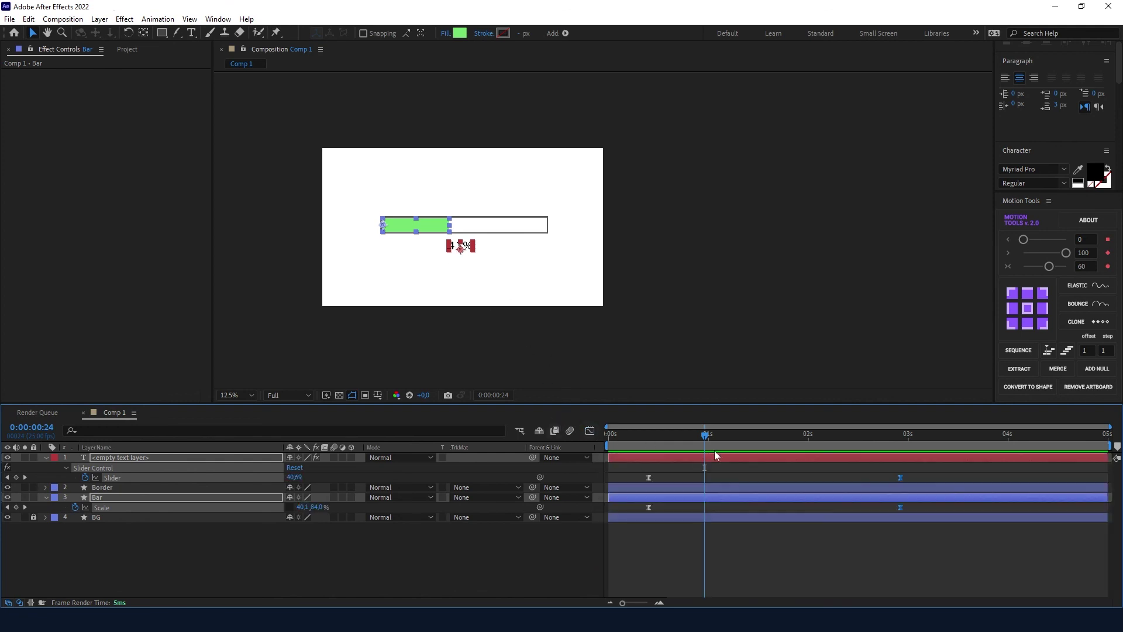
left_click(637, 441)
left_click(547, 572)
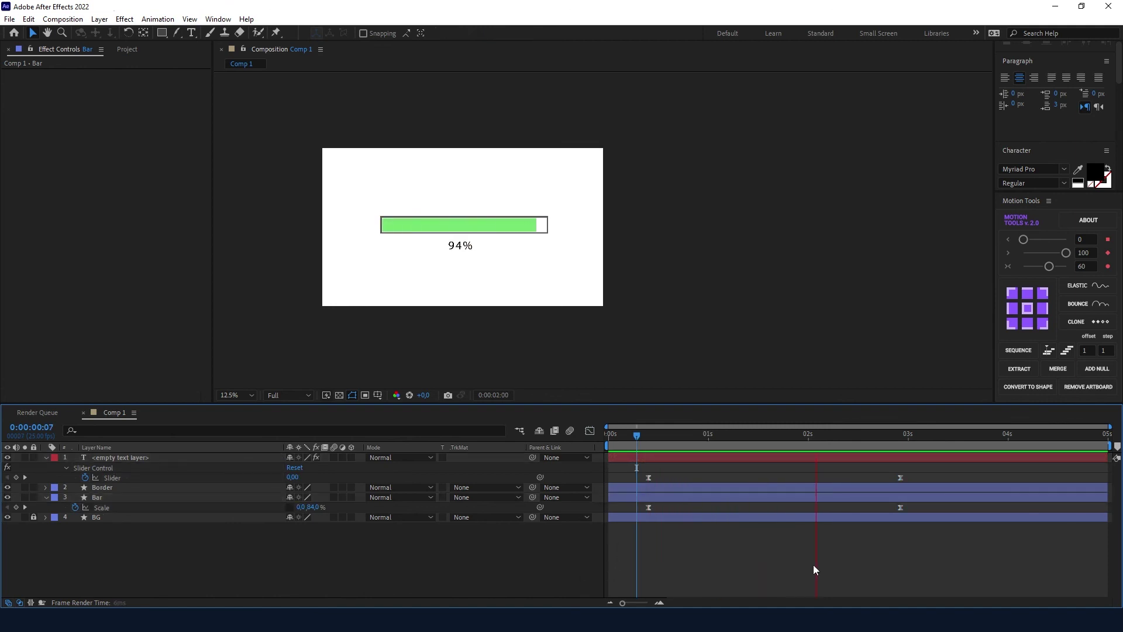
key("space")
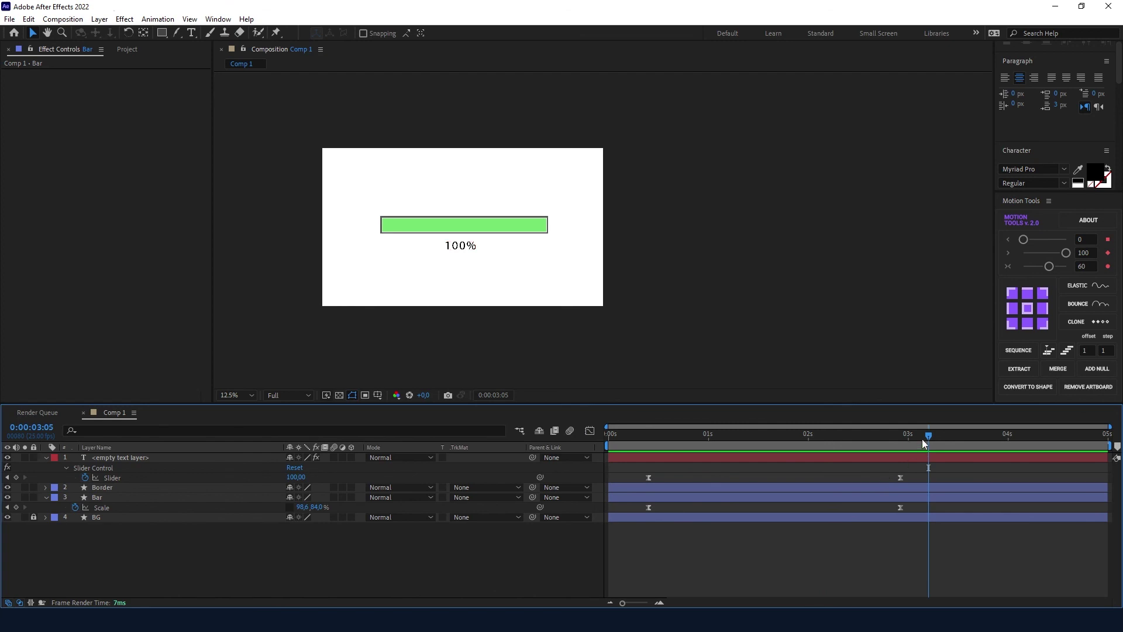
Step: Move the end Slider and Scale keyframes later, to about 4.6 then near 5 seconds
left_click_drag(886, 475, 908, 507)
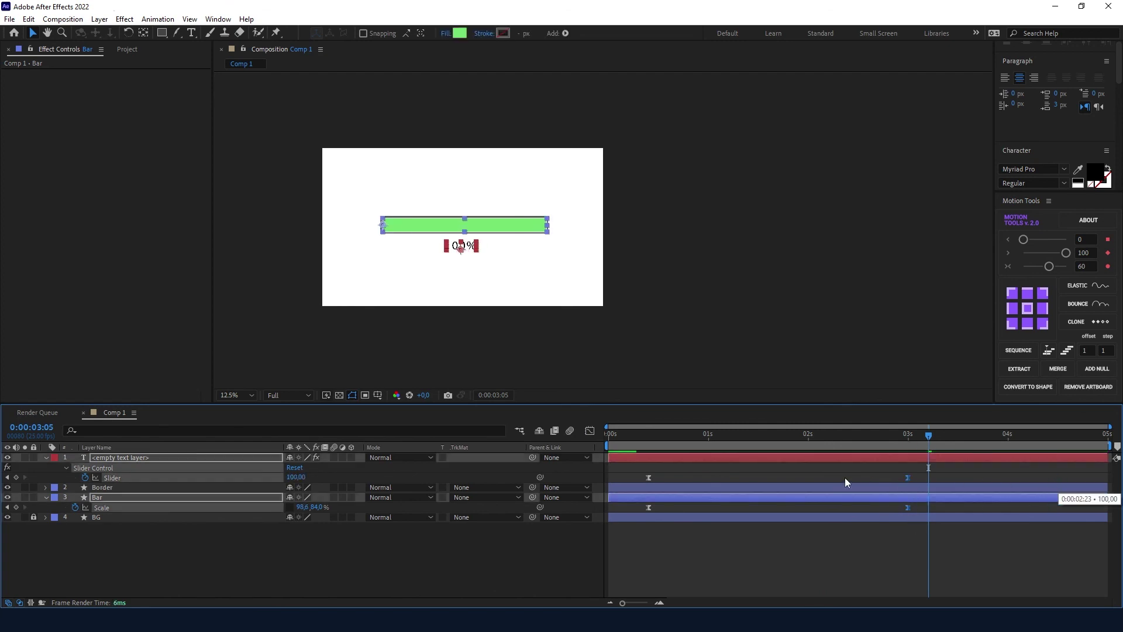
left_click_drag(745, 485, 1098, 480)
left_click_drag(672, 466, 647, 517)
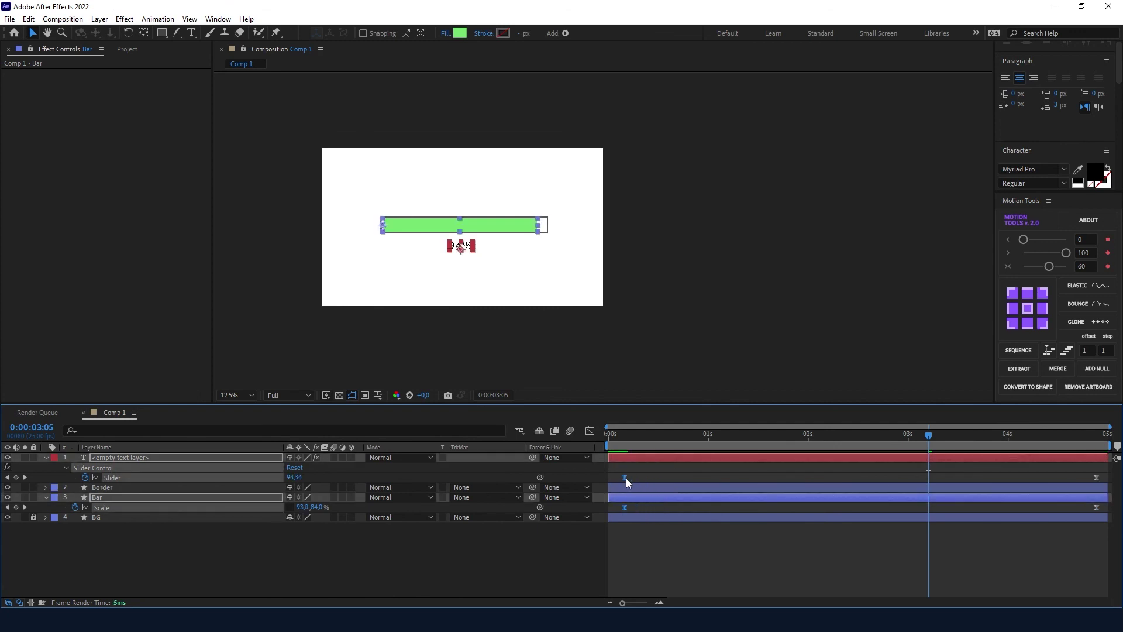
left_click_drag(931, 435, 609, 456)
left_click(703, 555)
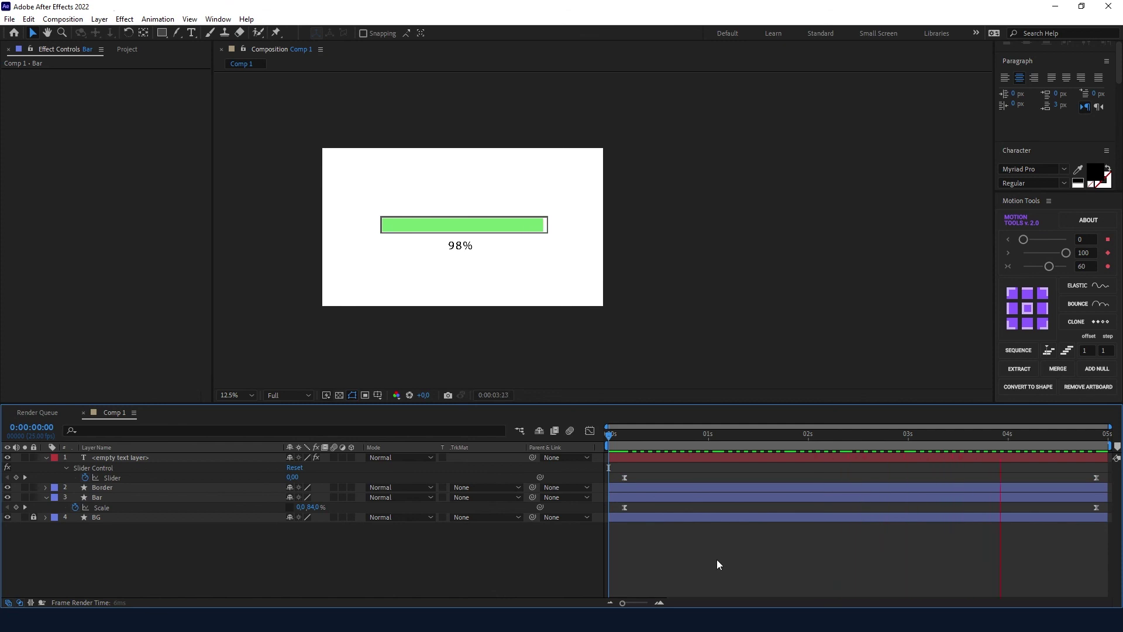
key("k")
Step: Bring the end keyframes back to just before 3 seconds, checking the timing with a preview
left_click_drag(1079, 472, 1016, 480)
left_click_drag(692, 506, 696, 507)
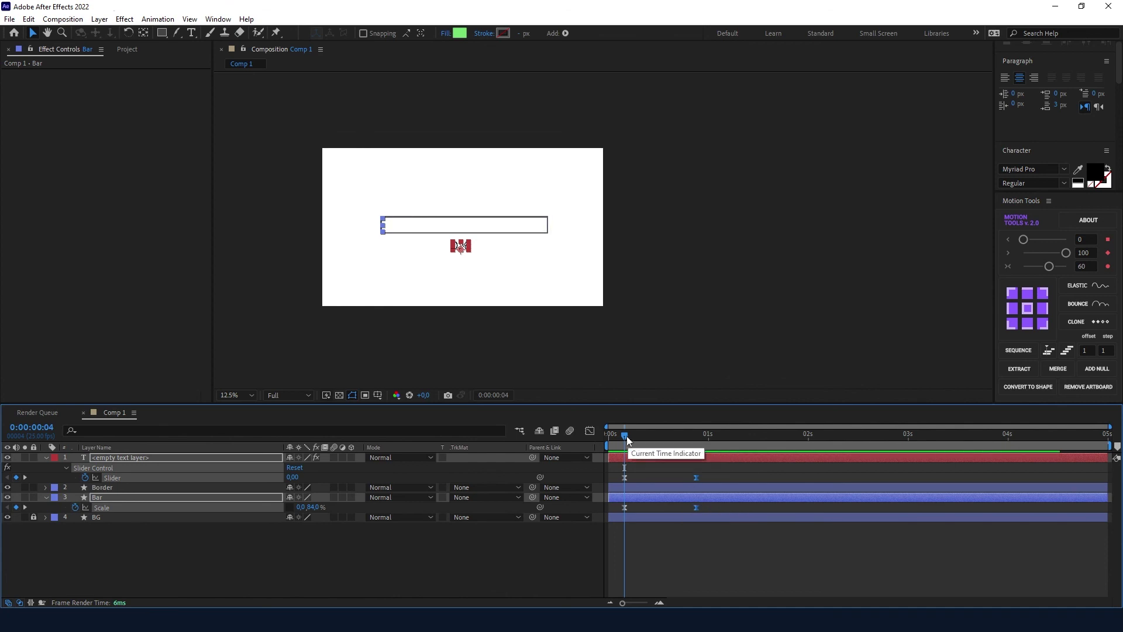
left_click_drag(624, 435, 609, 435)
key("space")
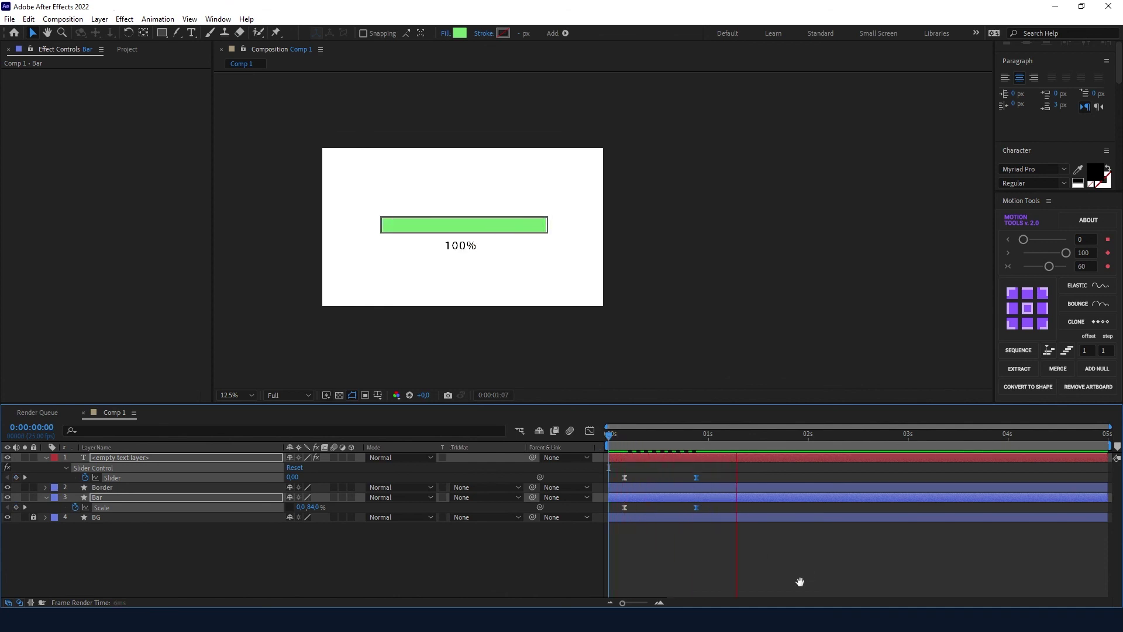
key("space")
left_click_drag(696, 477, 900, 474)
left_click(872, 550)
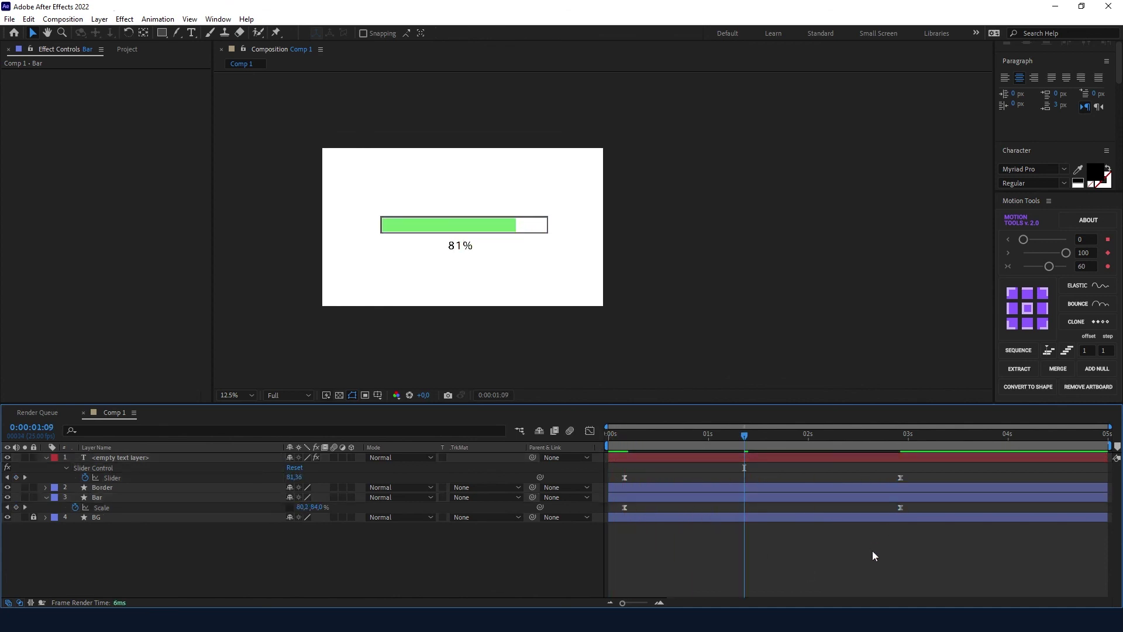